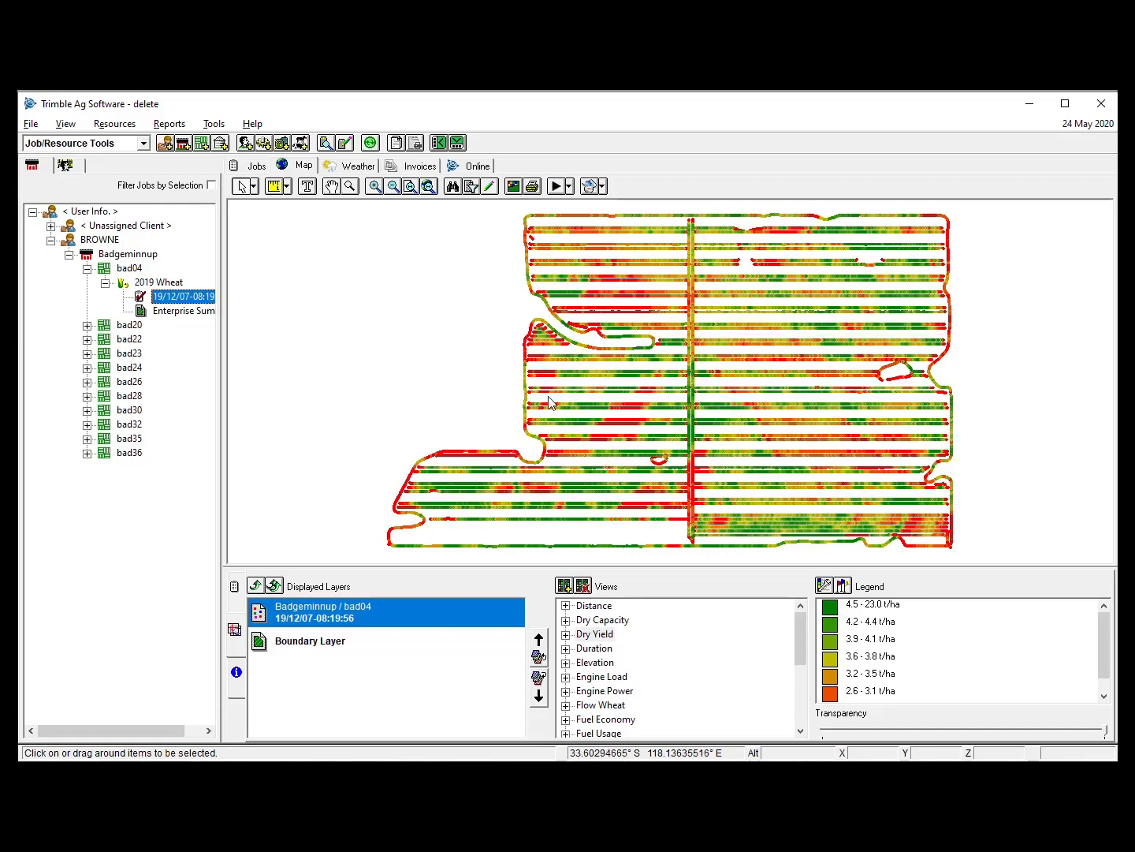
# Switch from Trimble Ag Software to the New Holland My Farm web app and start a CaseIH/New Holland (CN1) data upload.
pyautogui.click(1032, 115)
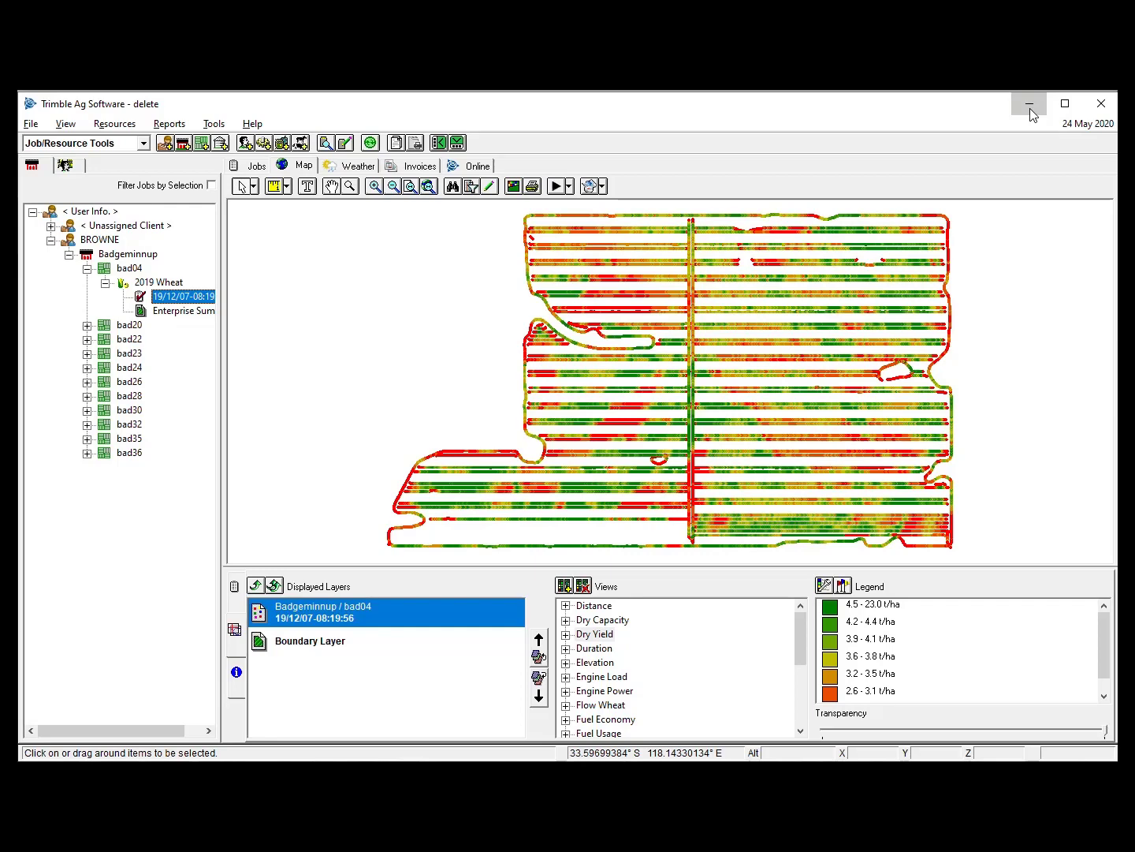
pyautogui.click(1030, 108)
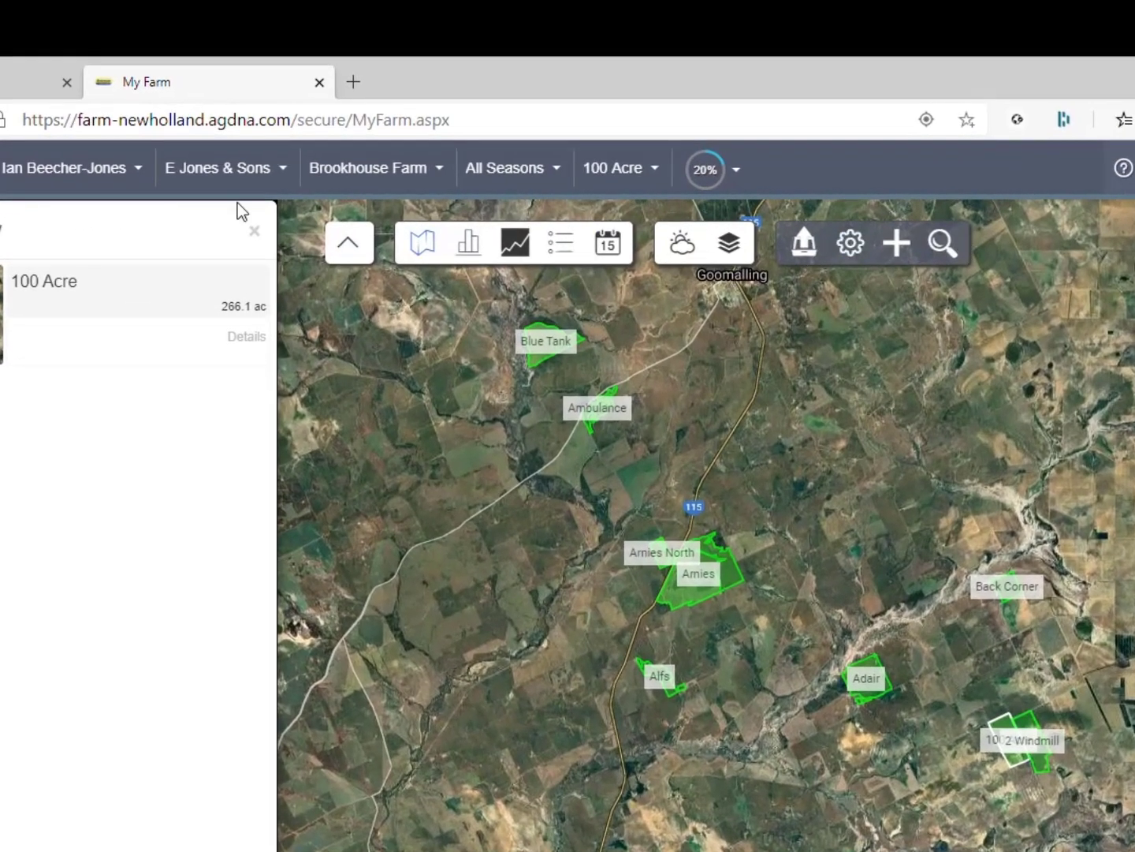
pyautogui.click(904, 247)
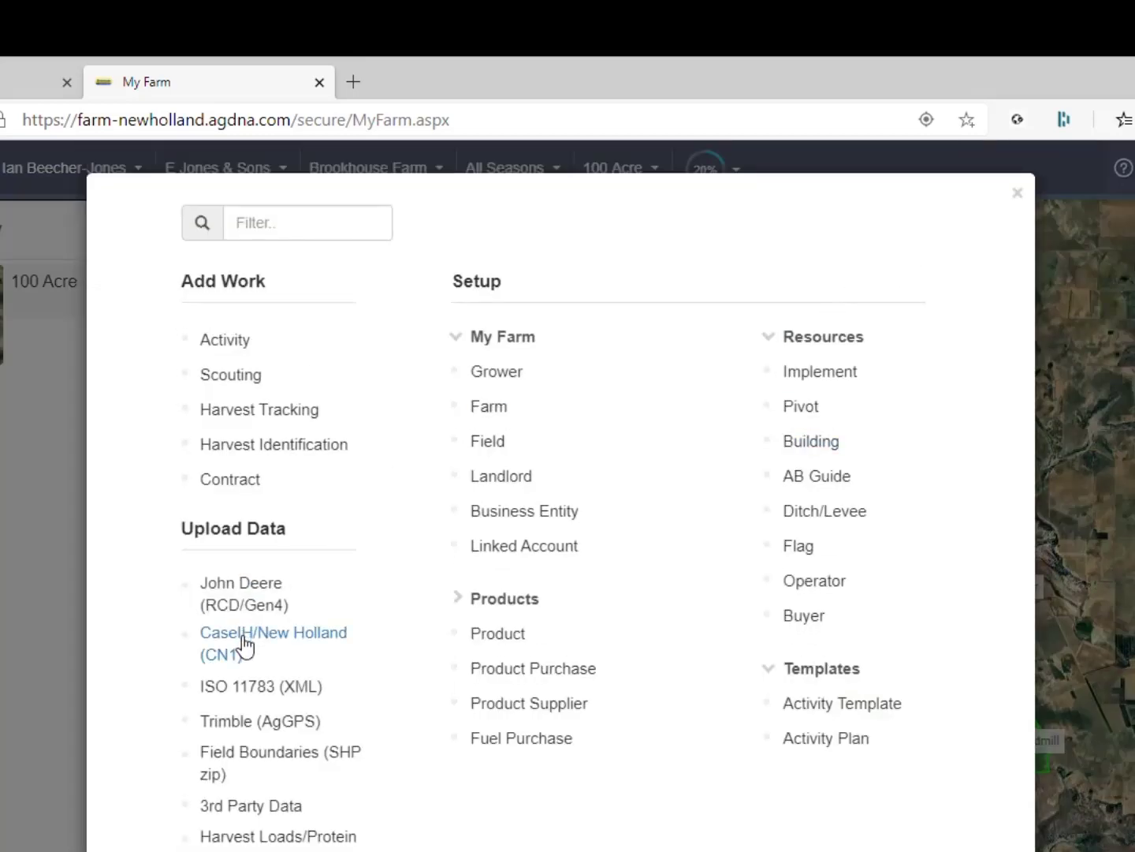
pyautogui.click(245, 645)
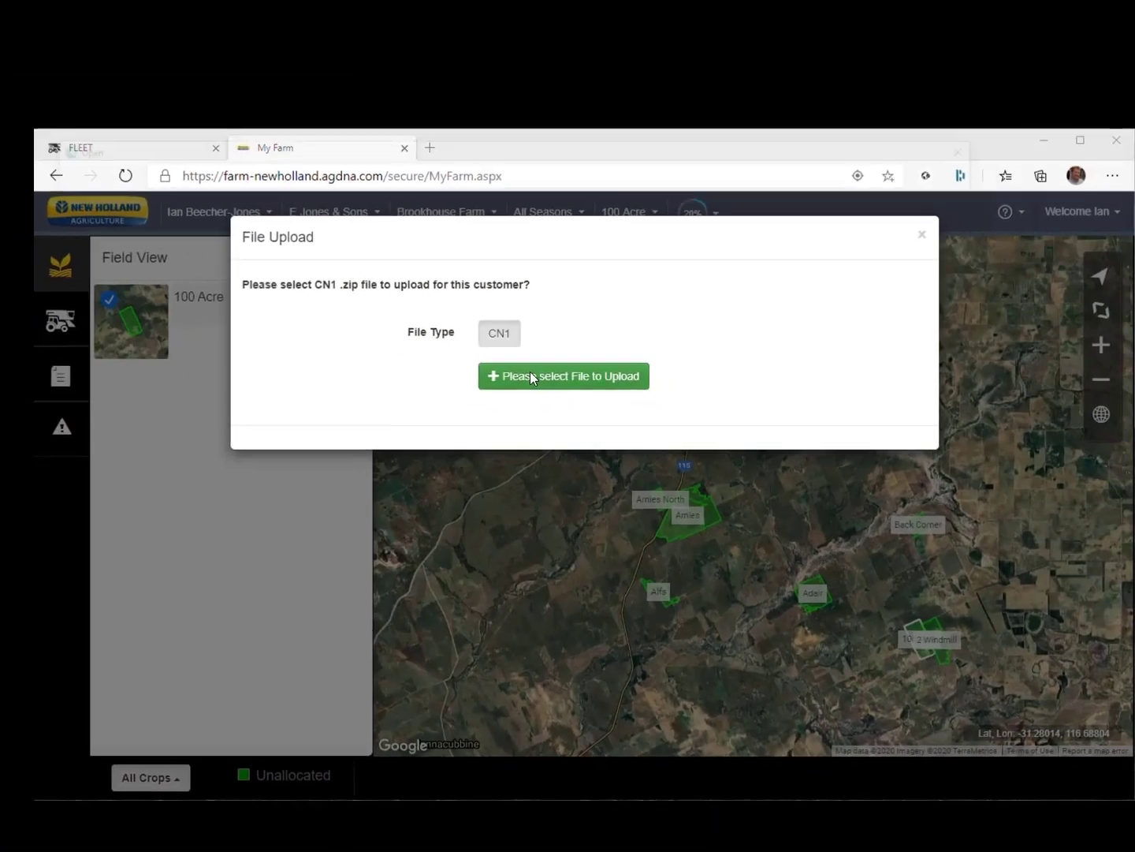
# Choose the 191213M1.cn1 zip file in the Desktop's Harvest 2019 folder as the file to upload.
pyautogui.click(530, 377)
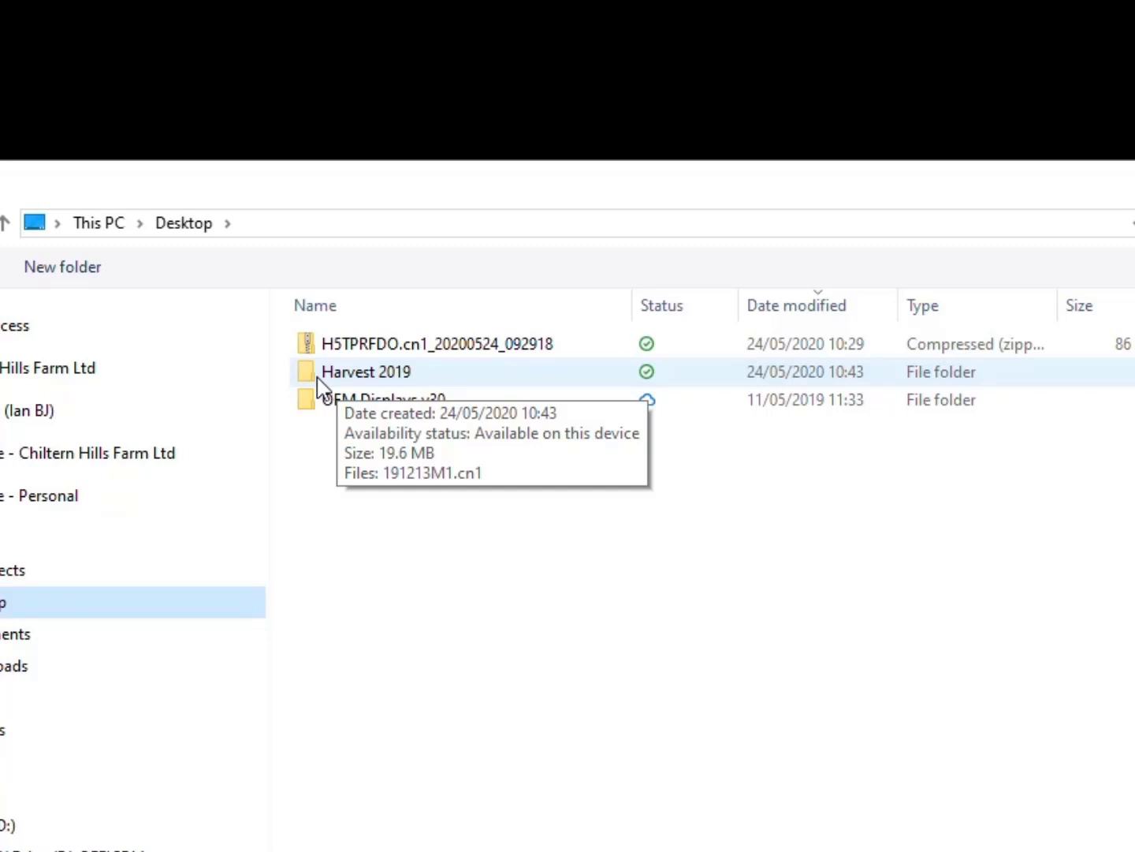
pyautogui.doubleClick(317, 377)
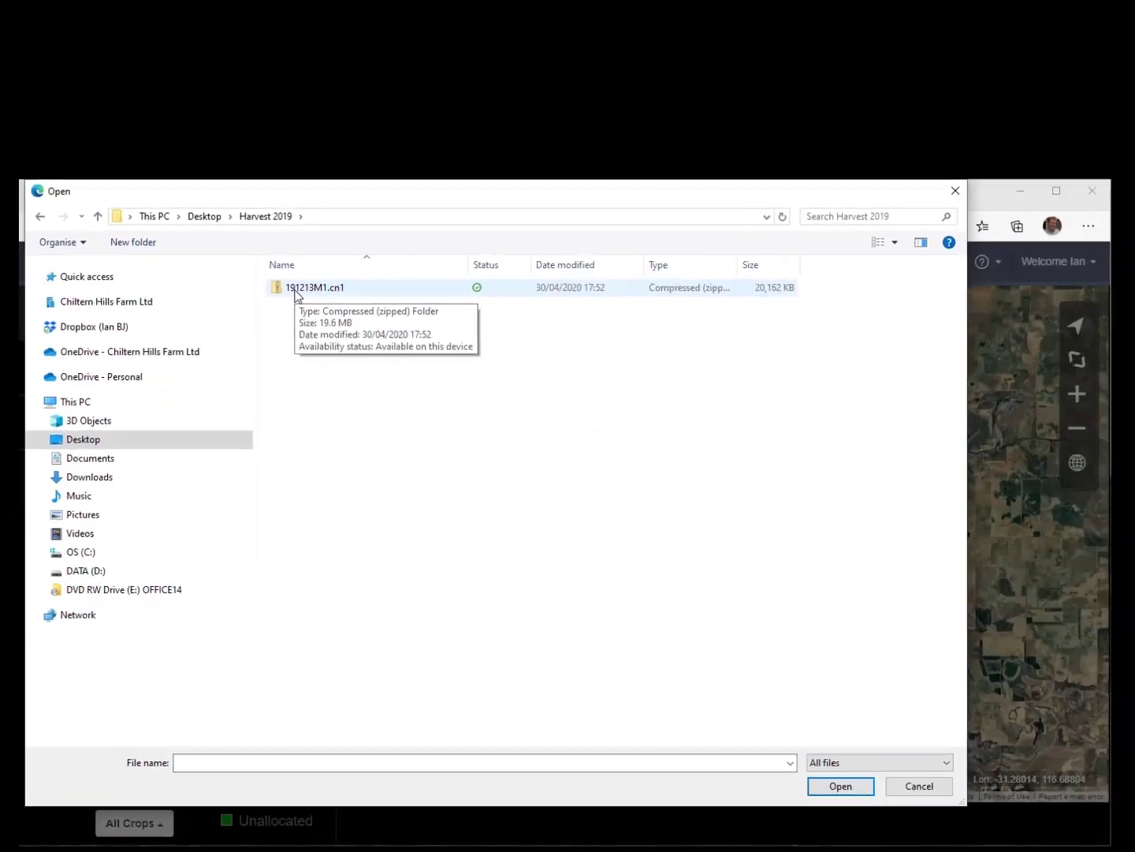
pyautogui.click(337, 349)
pyautogui.rightClick(338, 350)
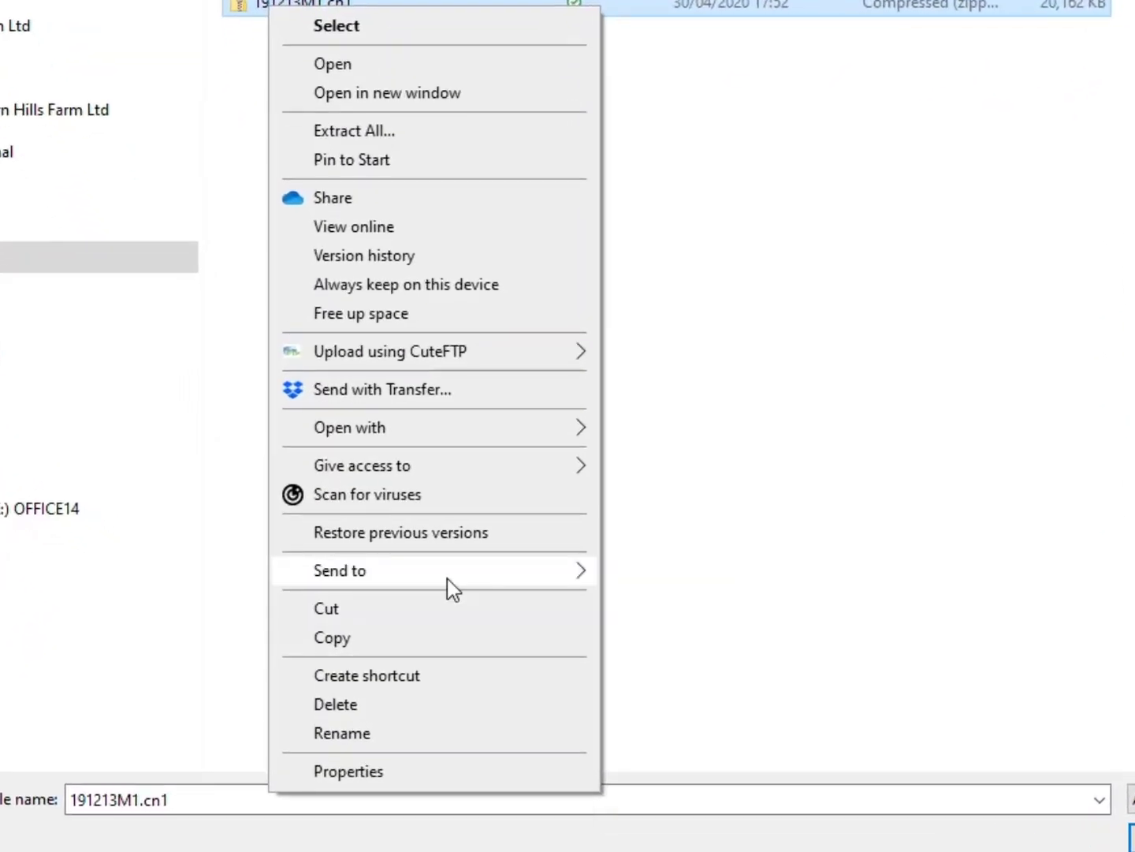
pyautogui.moveTo(394, 613)
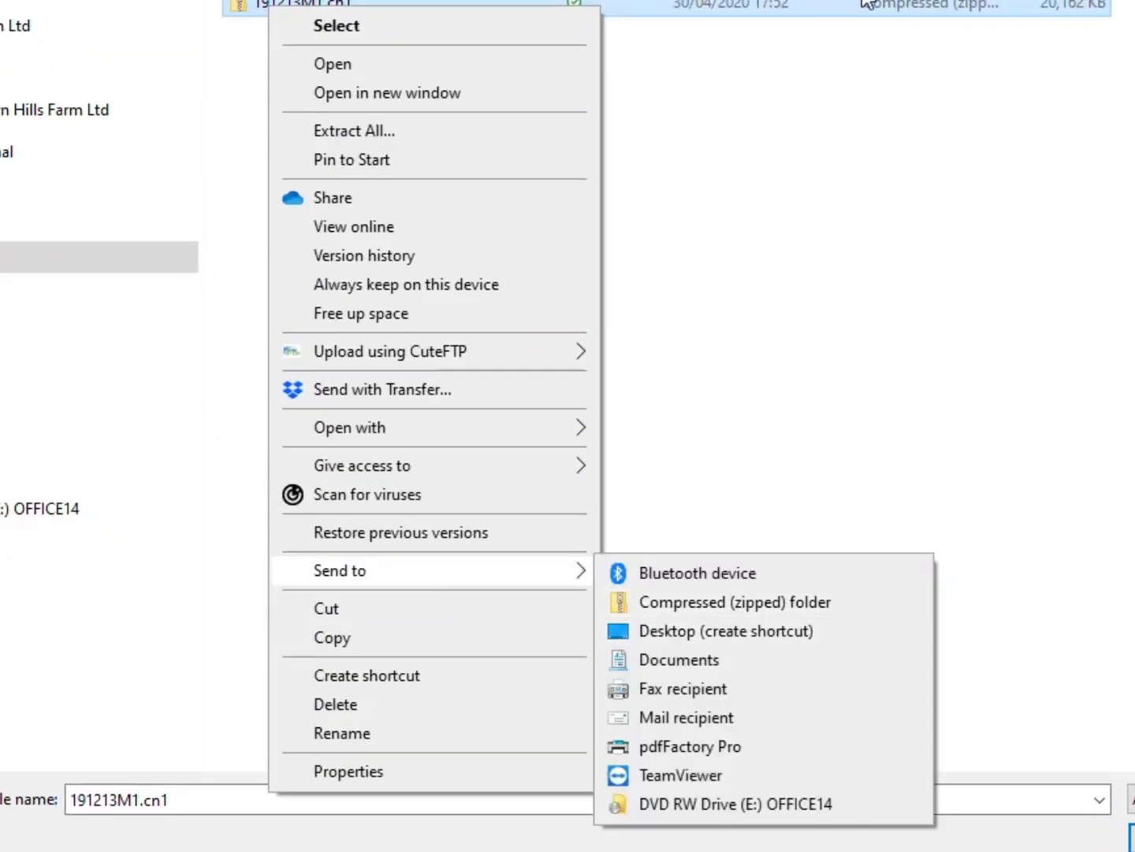
pyautogui.click(799, 9)
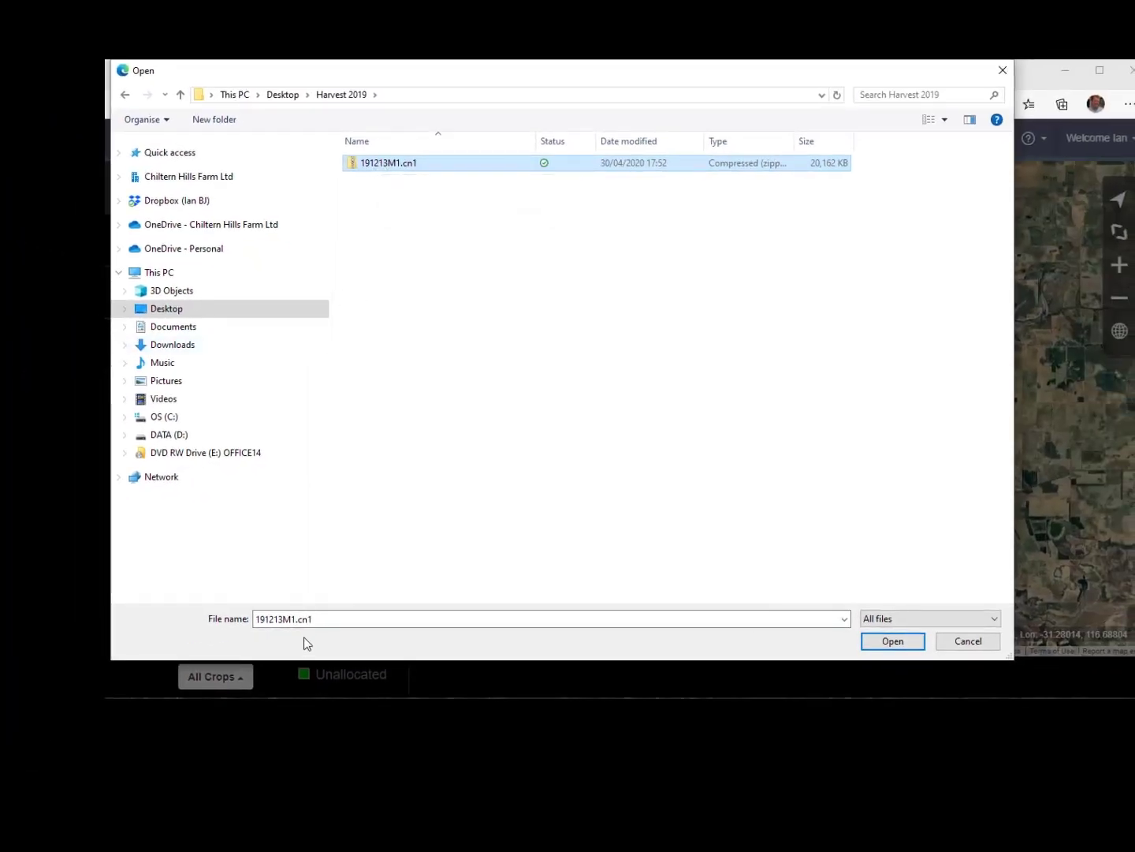
# Upload the chosen file and import its Setup Data, Process Agronomic Tasks, Equipment Data and Operator Data without overwriting existing field boundaries.
pyautogui.click(874, 643)
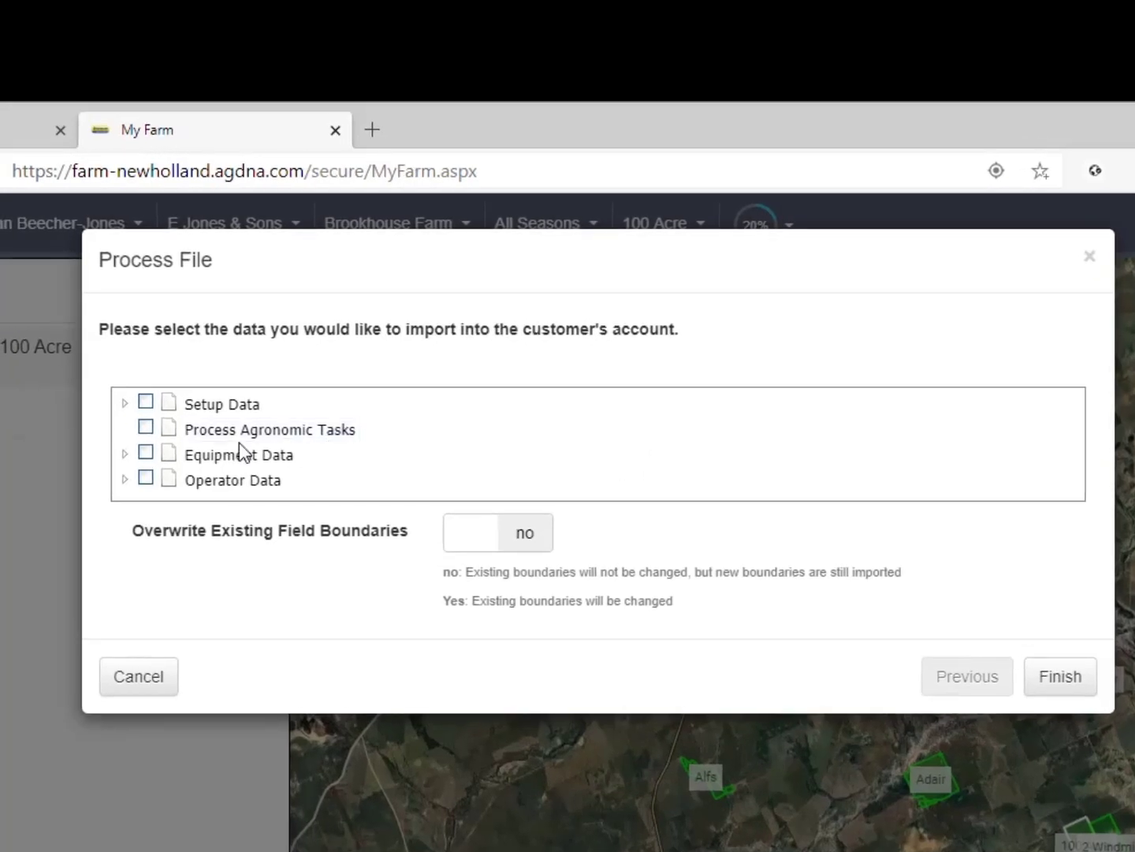
pyautogui.click(150, 406)
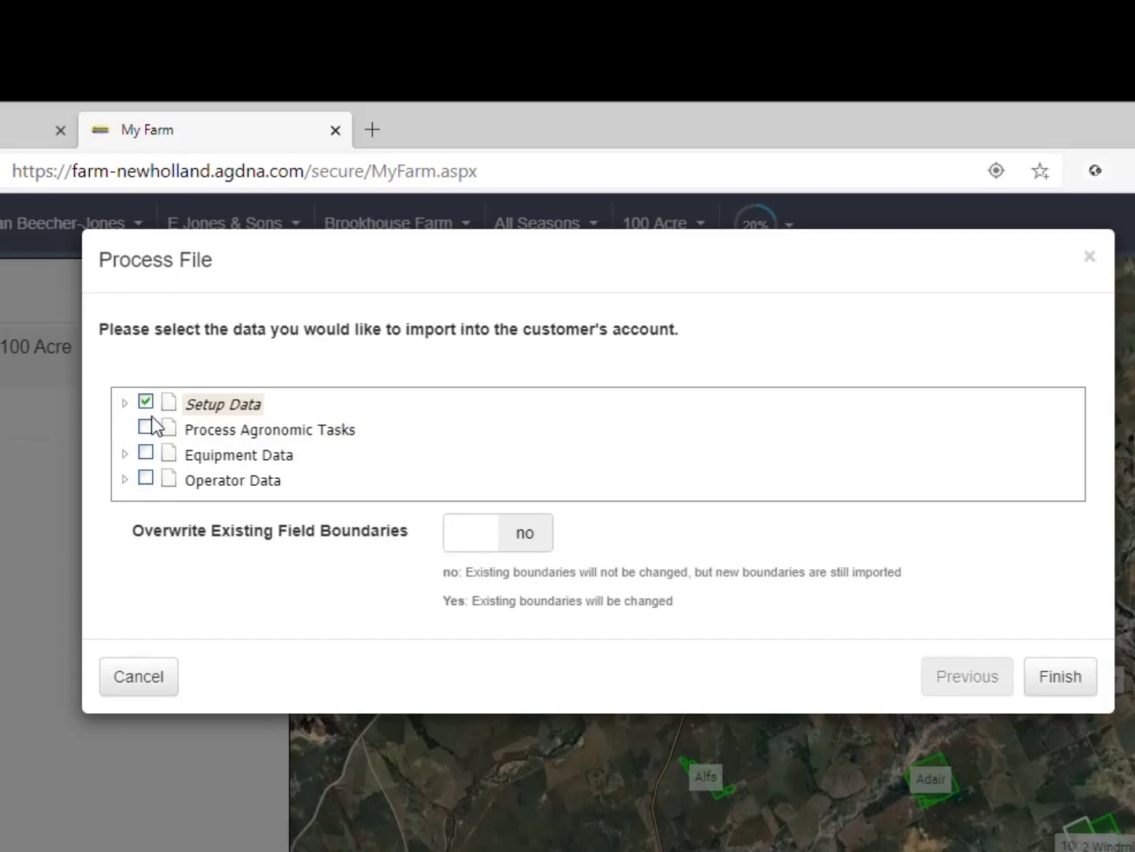
pyautogui.click(147, 427)
pyautogui.click(146, 453)
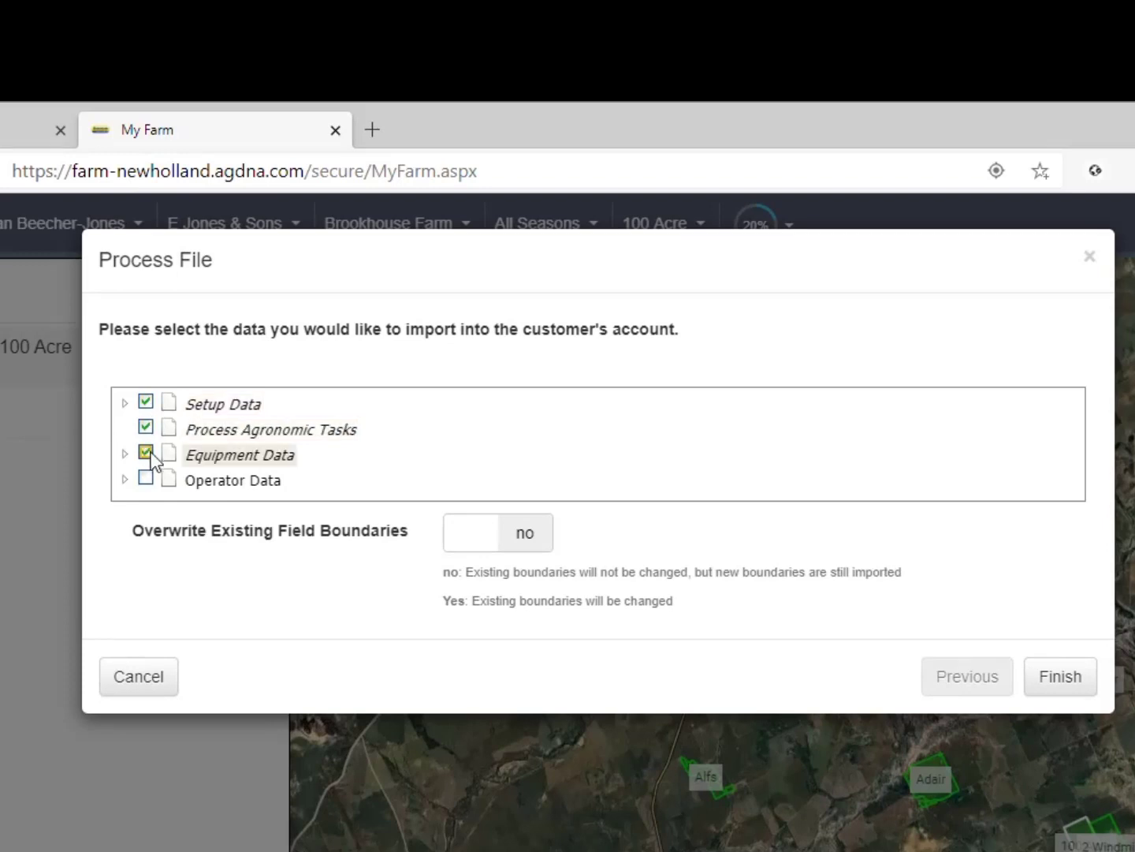
pyautogui.click(147, 476)
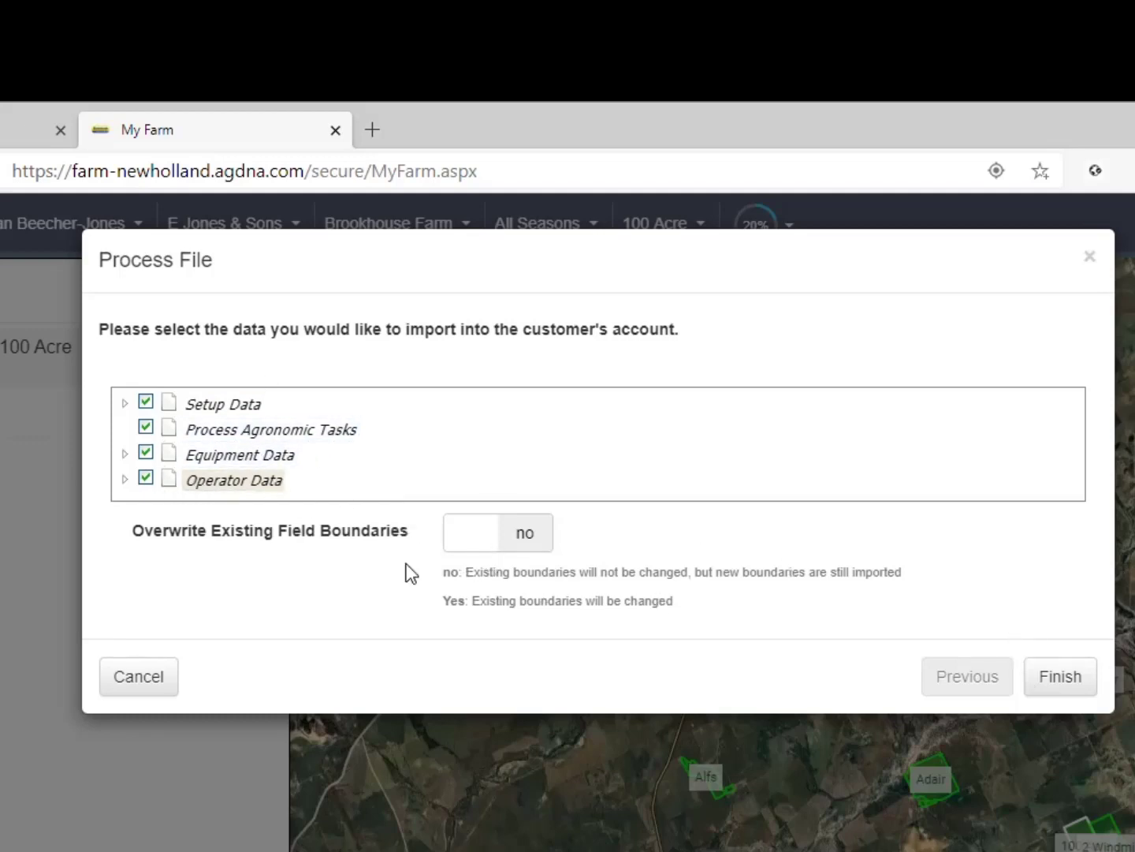
pyautogui.click(1056, 682)
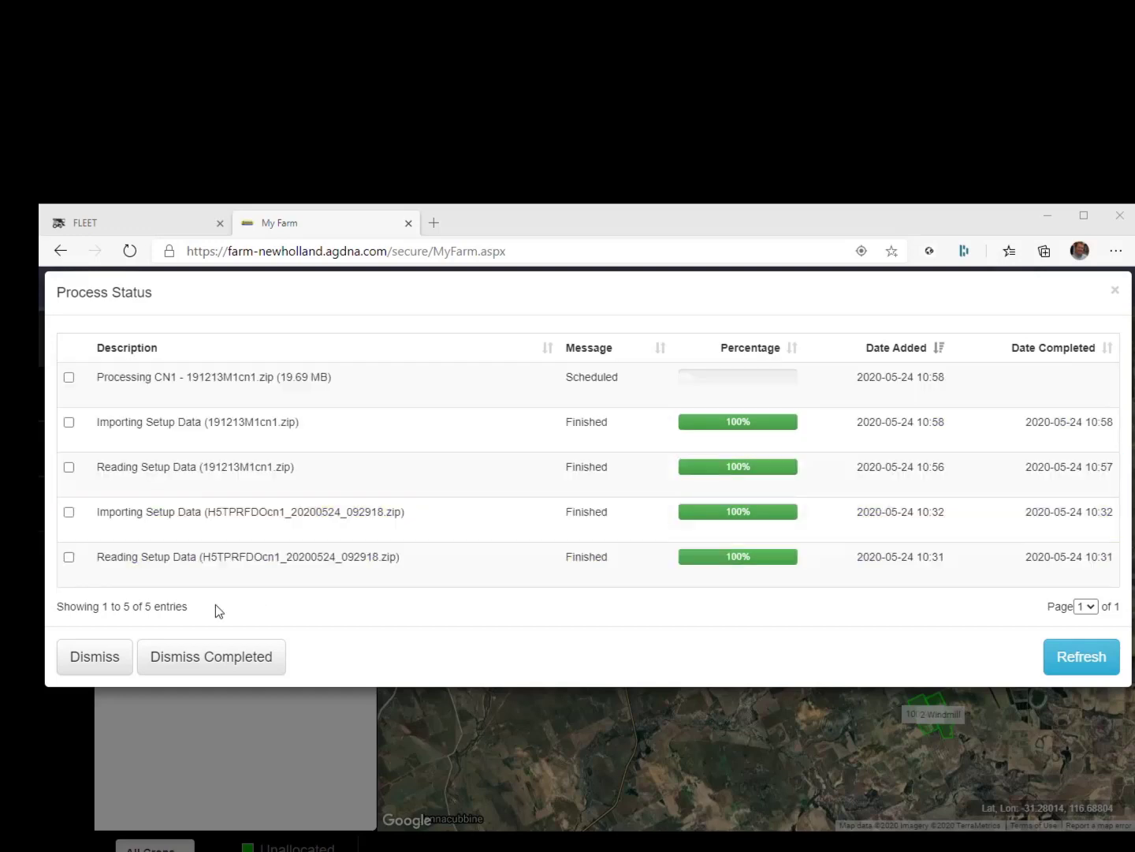
pyautogui.click(1116, 292)
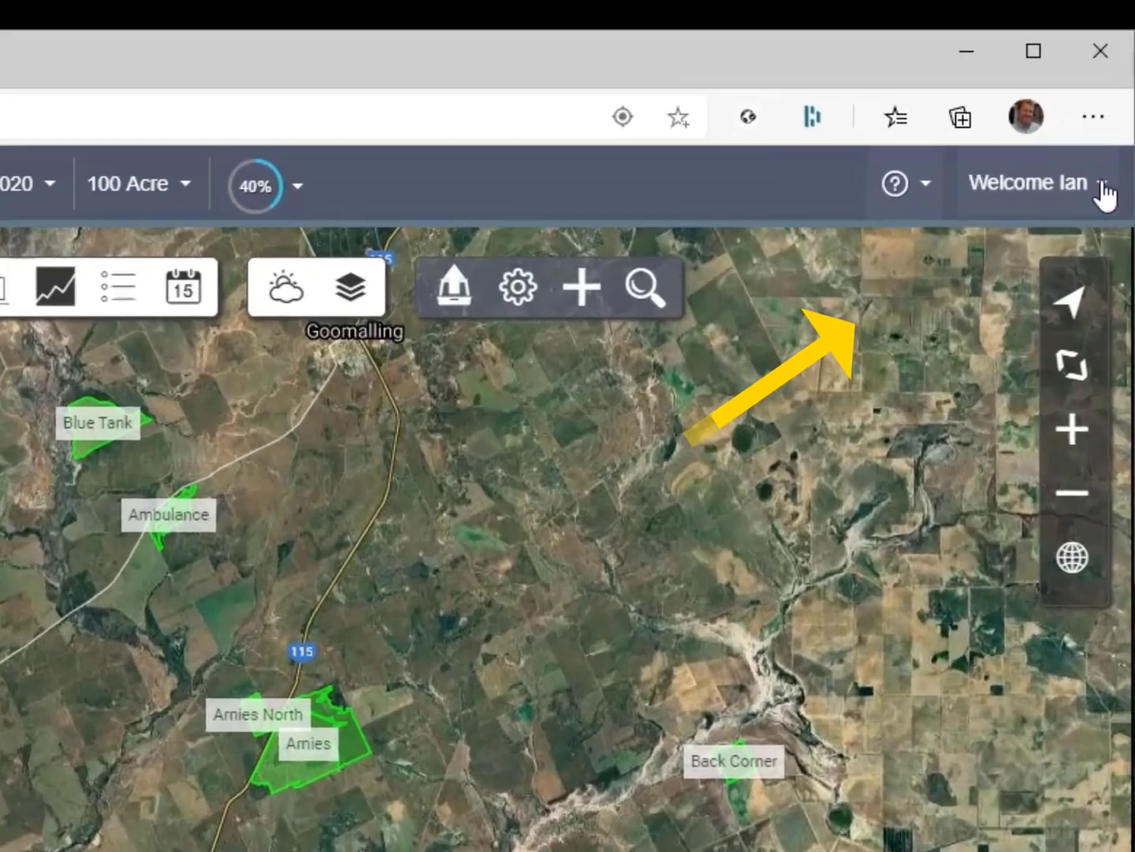
# Check the Process Status of the CN1 file import.
pyautogui.click(1119, 287)
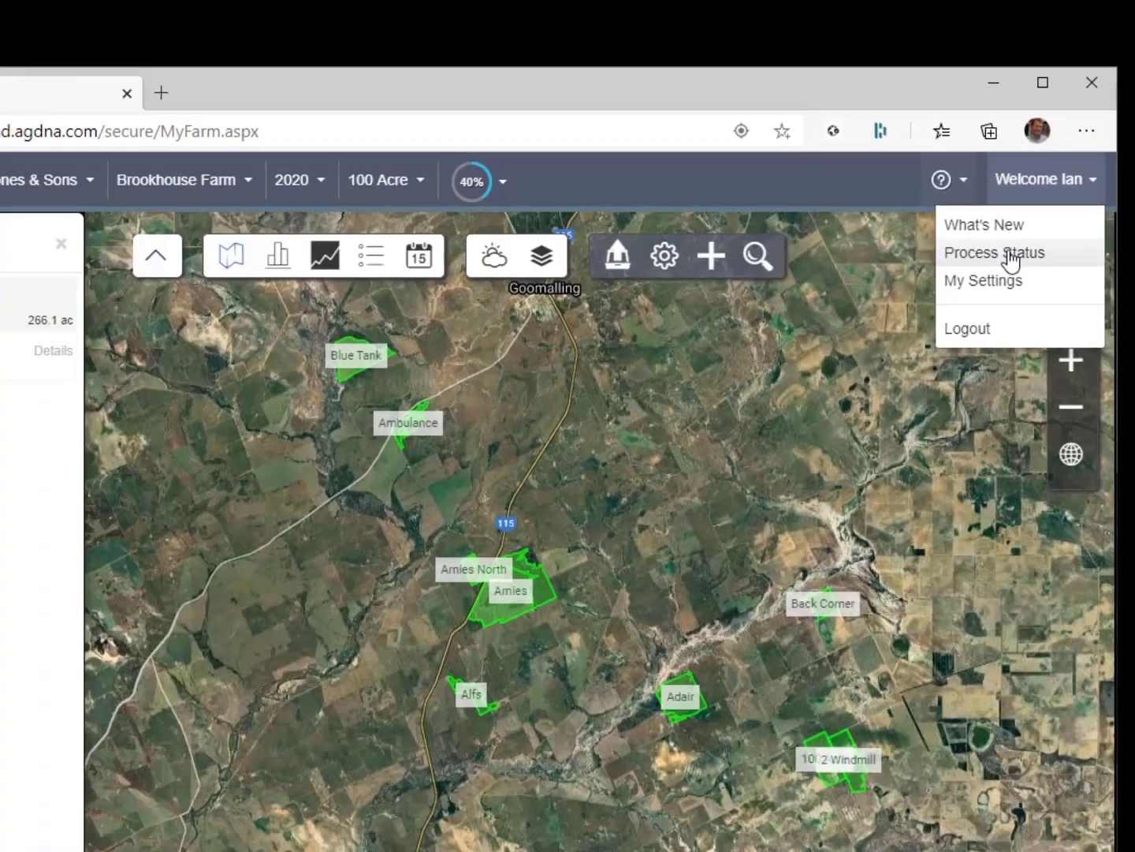
pyautogui.click(976, 274)
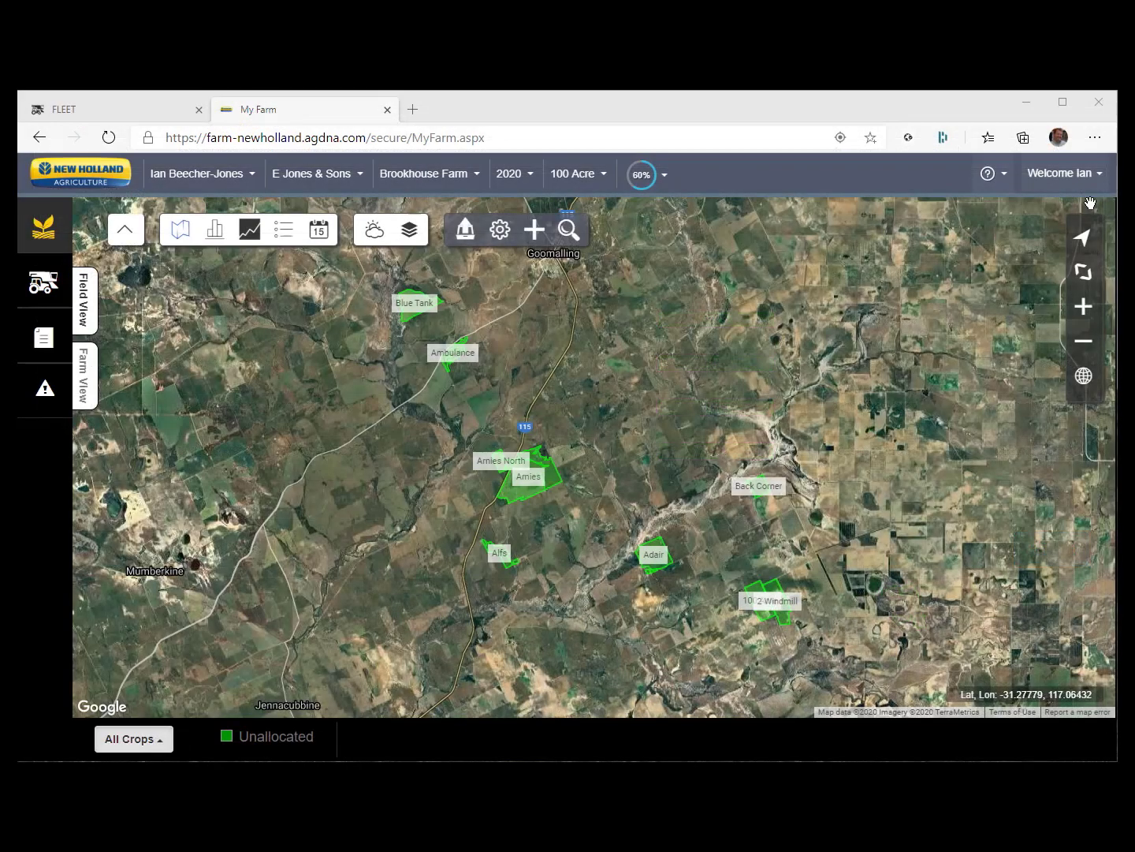
pyautogui.click(1097, 178)
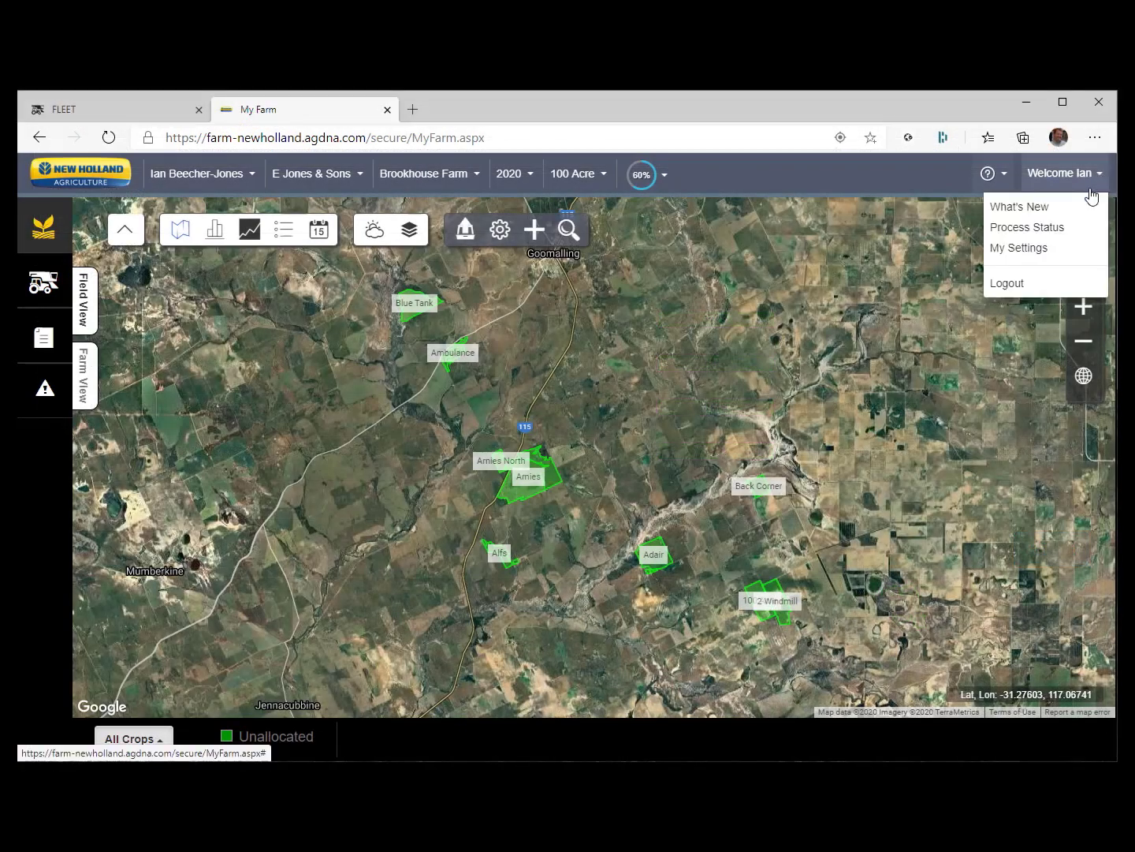
pyautogui.click(1027, 227)
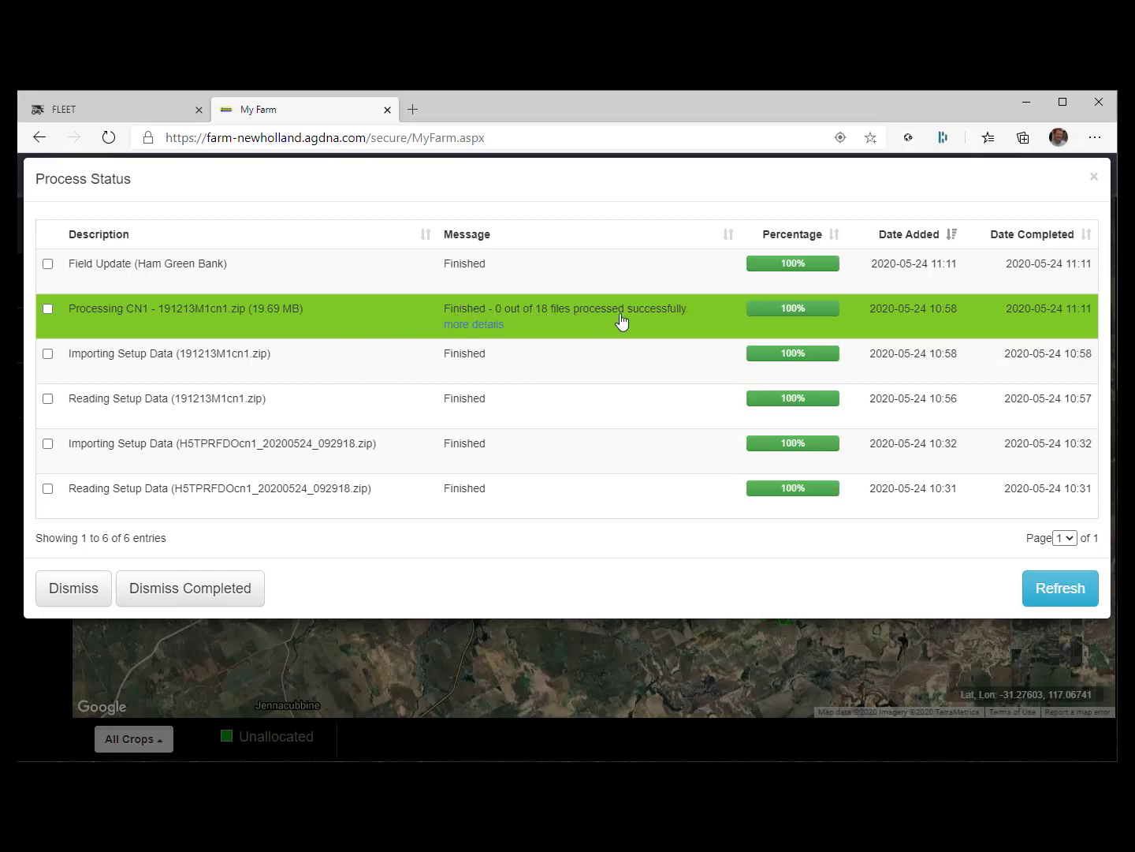
# Review the detailed file process report for 191213M1cn1.zip, then close the report and the process status.
pyautogui.click(479, 326)
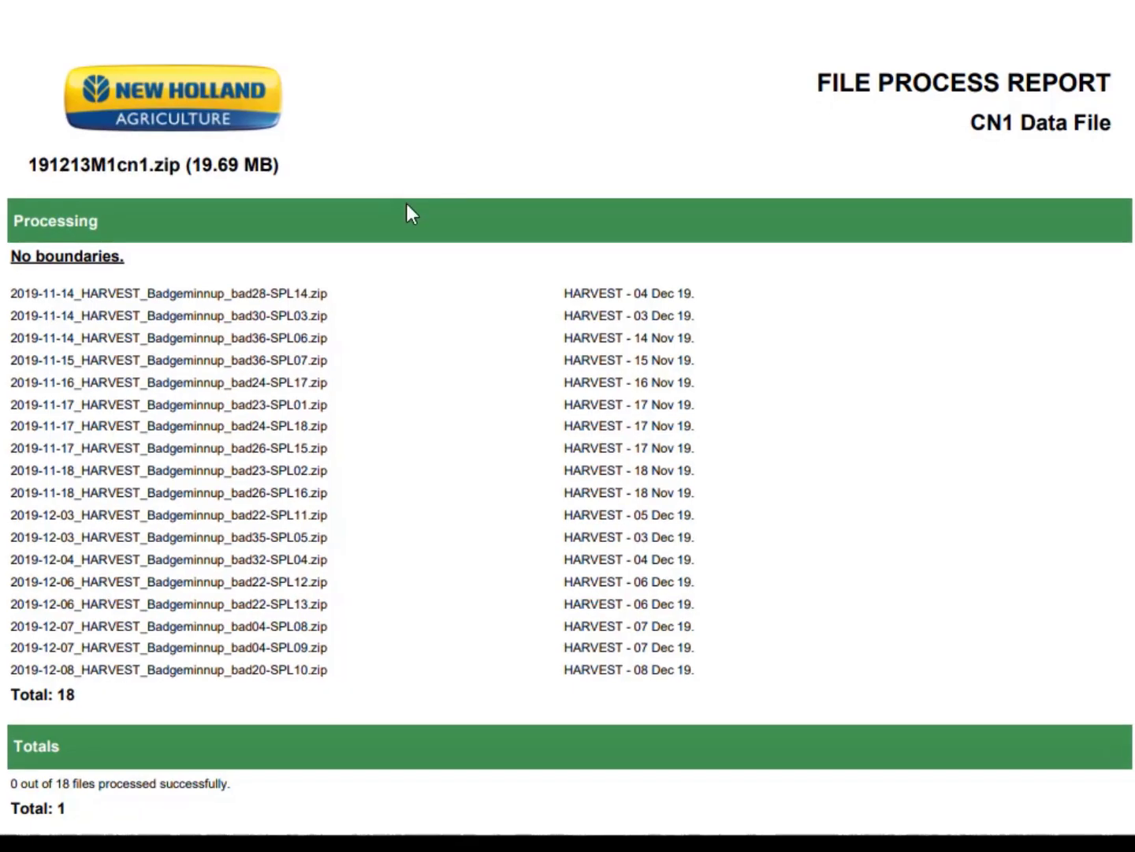
pyautogui.scroll(-3, 301, 394)
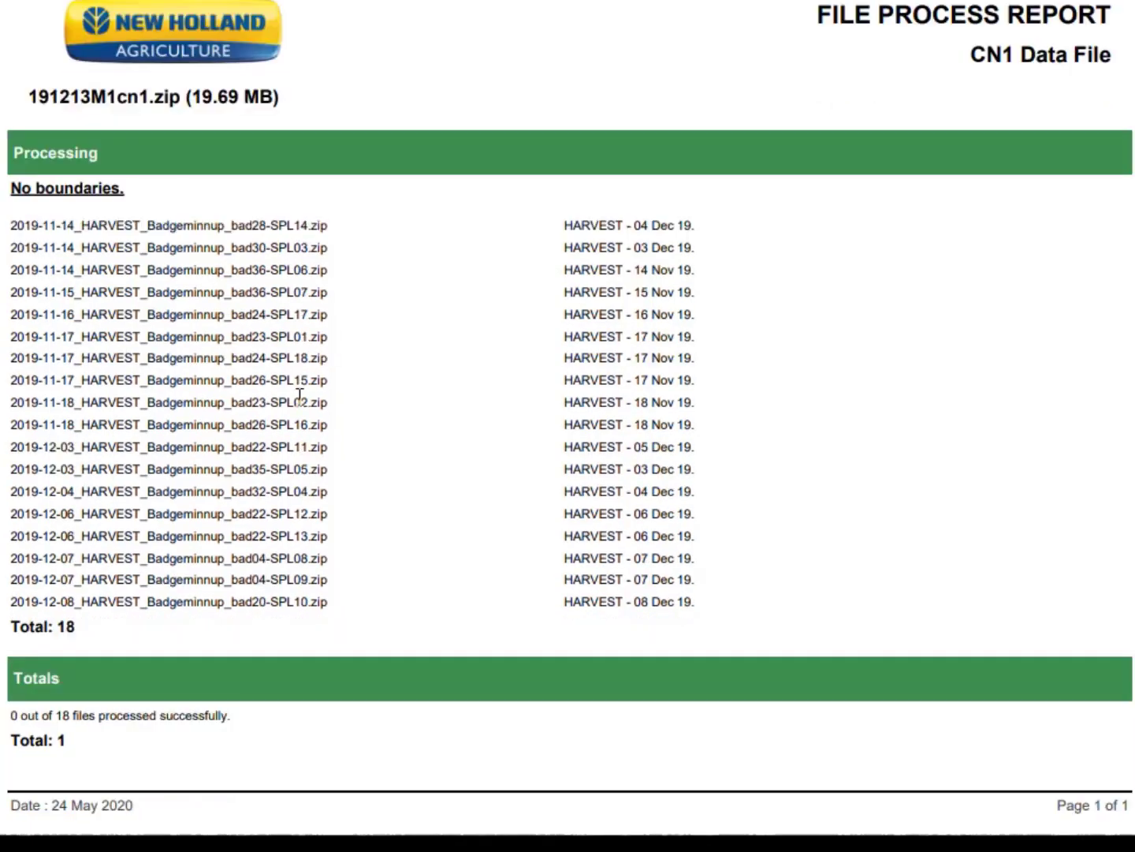
pyautogui.scroll(3, 300, 394)
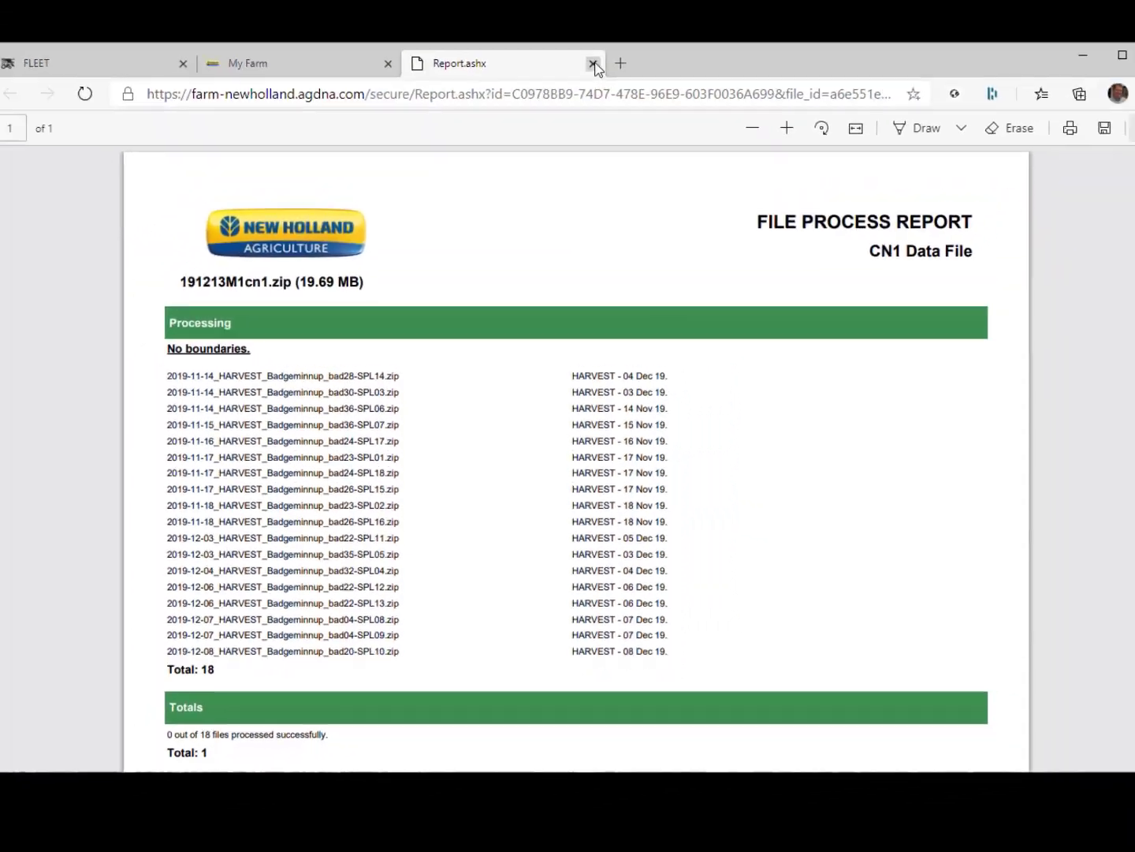
pyautogui.click(592, 60)
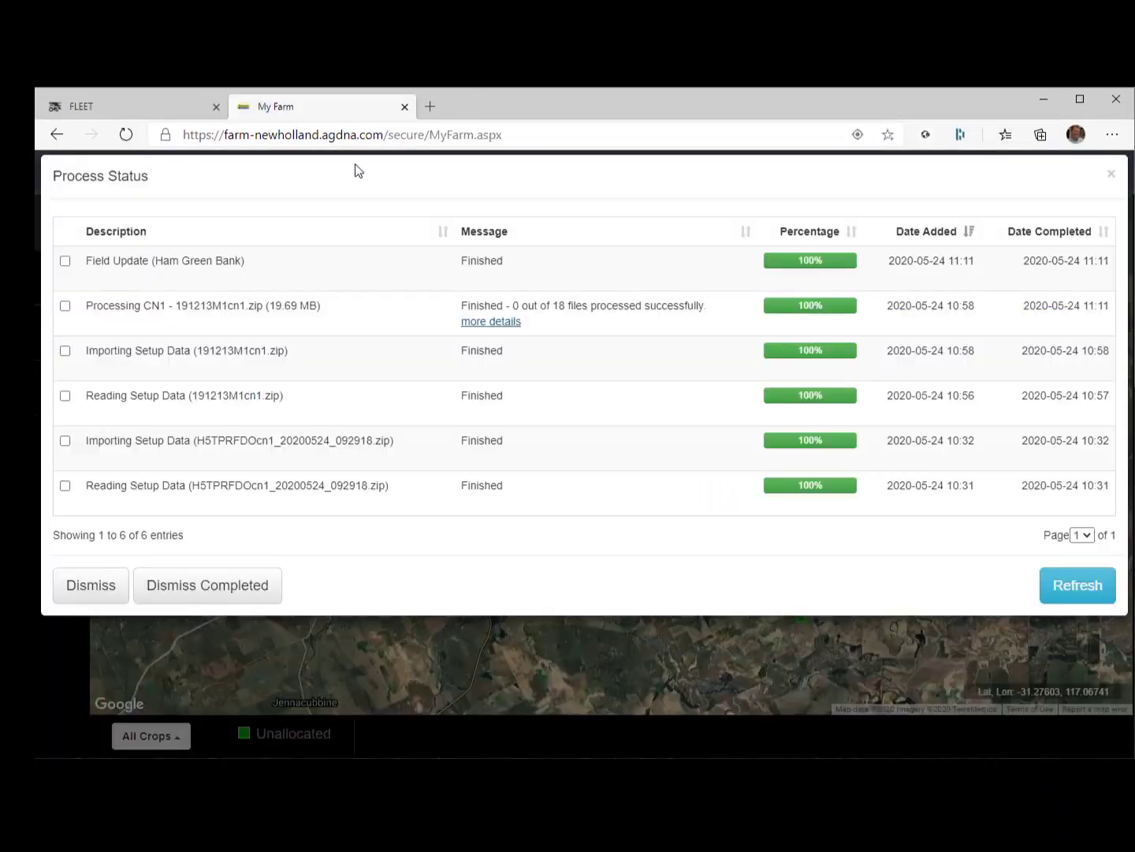
pyautogui.click(1112, 177)
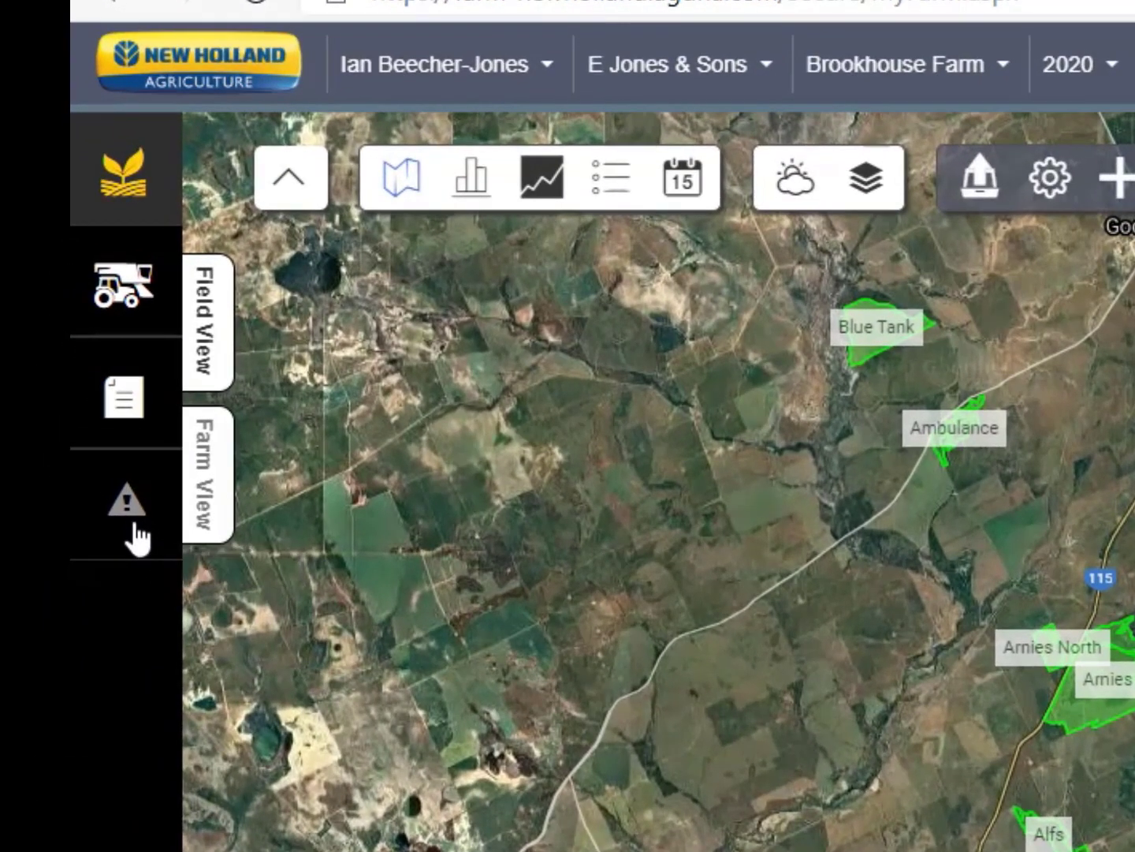
# Open Missing Layers, set the season to 2019 and load the missing layers.
pyautogui.click(136, 533)
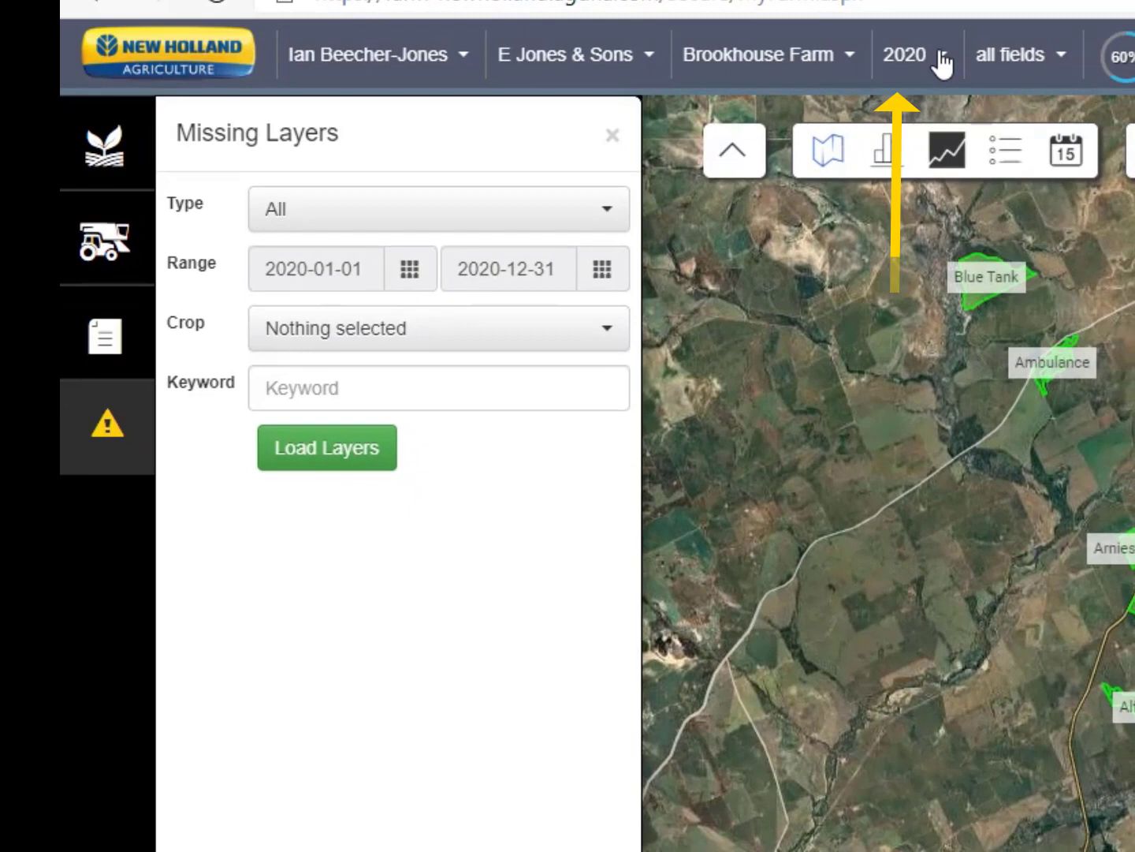
pyautogui.click(943, 64)
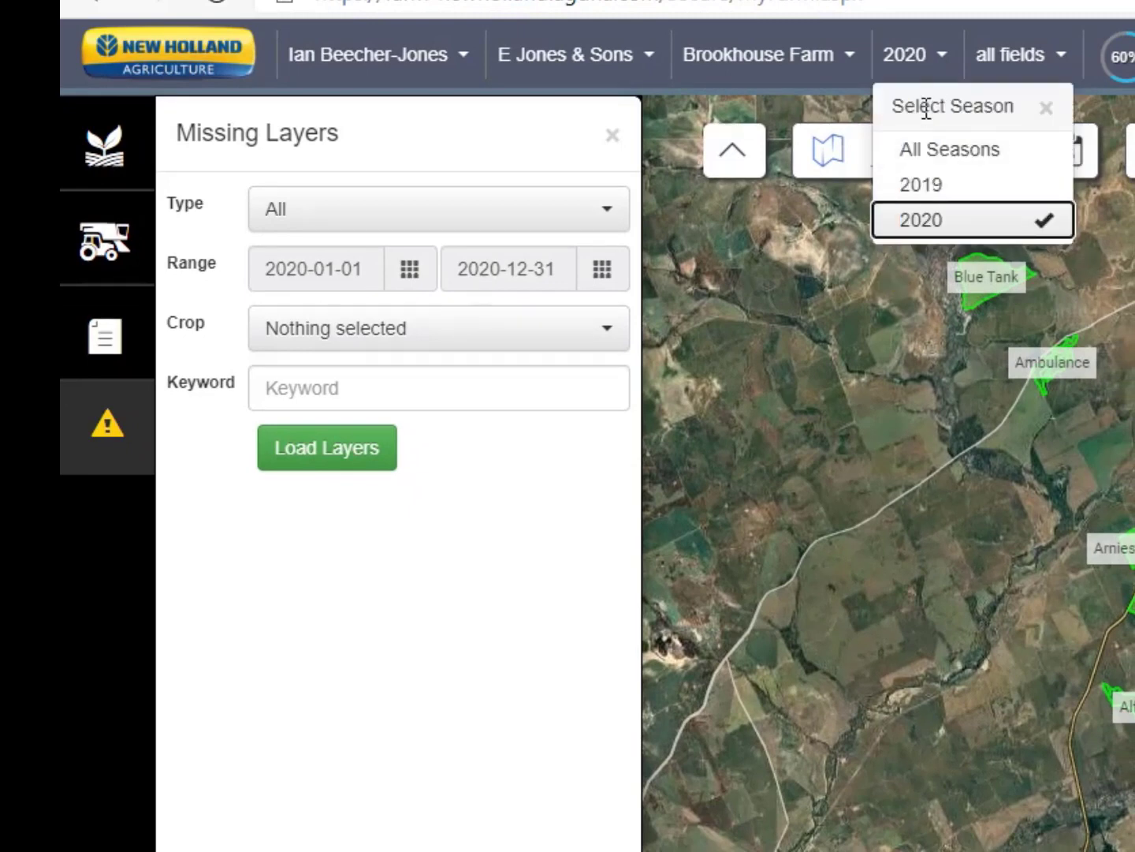
pyautogui.click(927, 196)
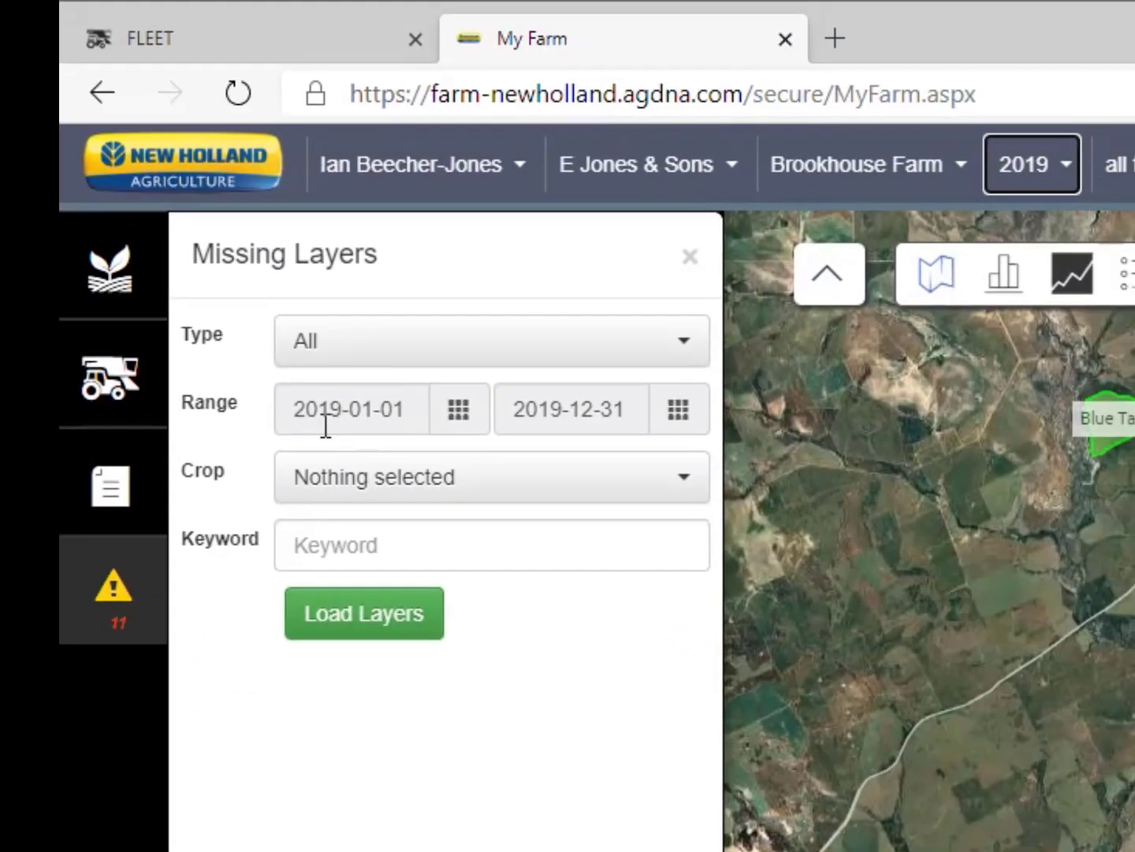
pyautogui.click(379, 631)
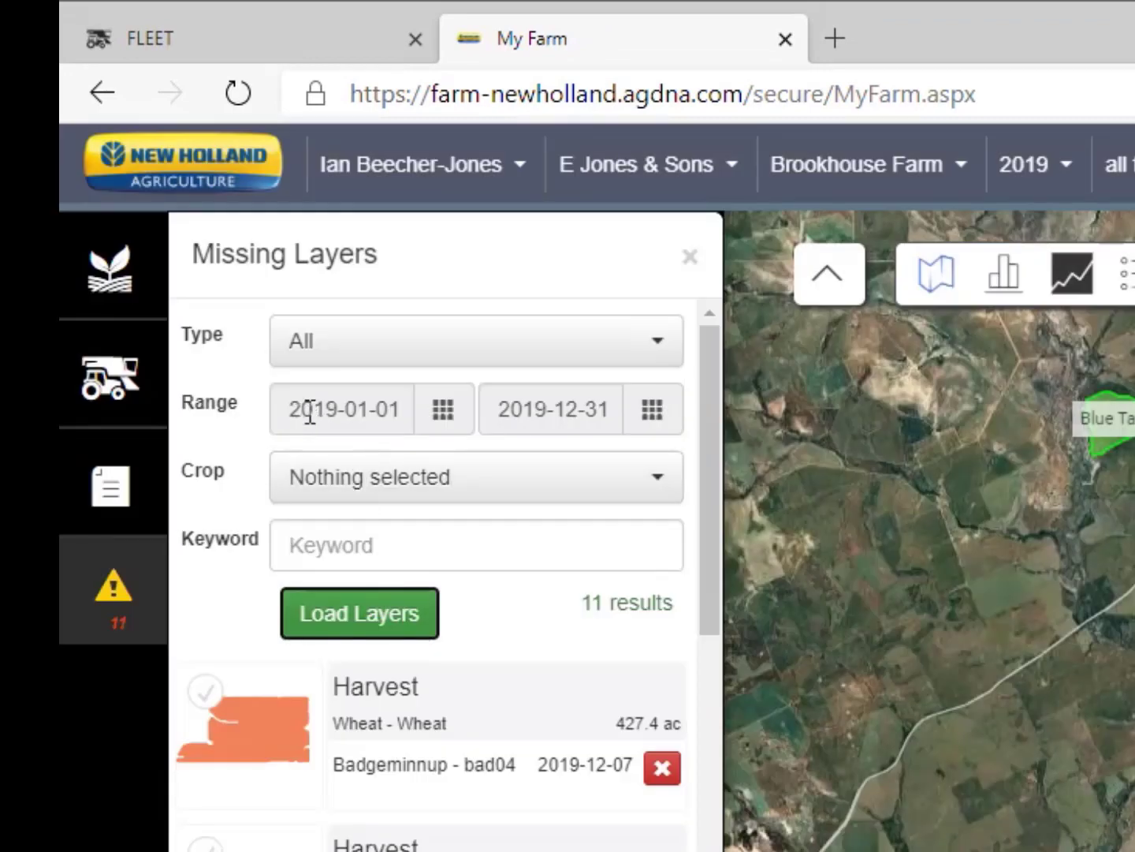
# Switch the season to 2020 and back to 2019, and reload the missing layers.
pyautogui.click(414, 361)
pyautogui.click(414, 361)
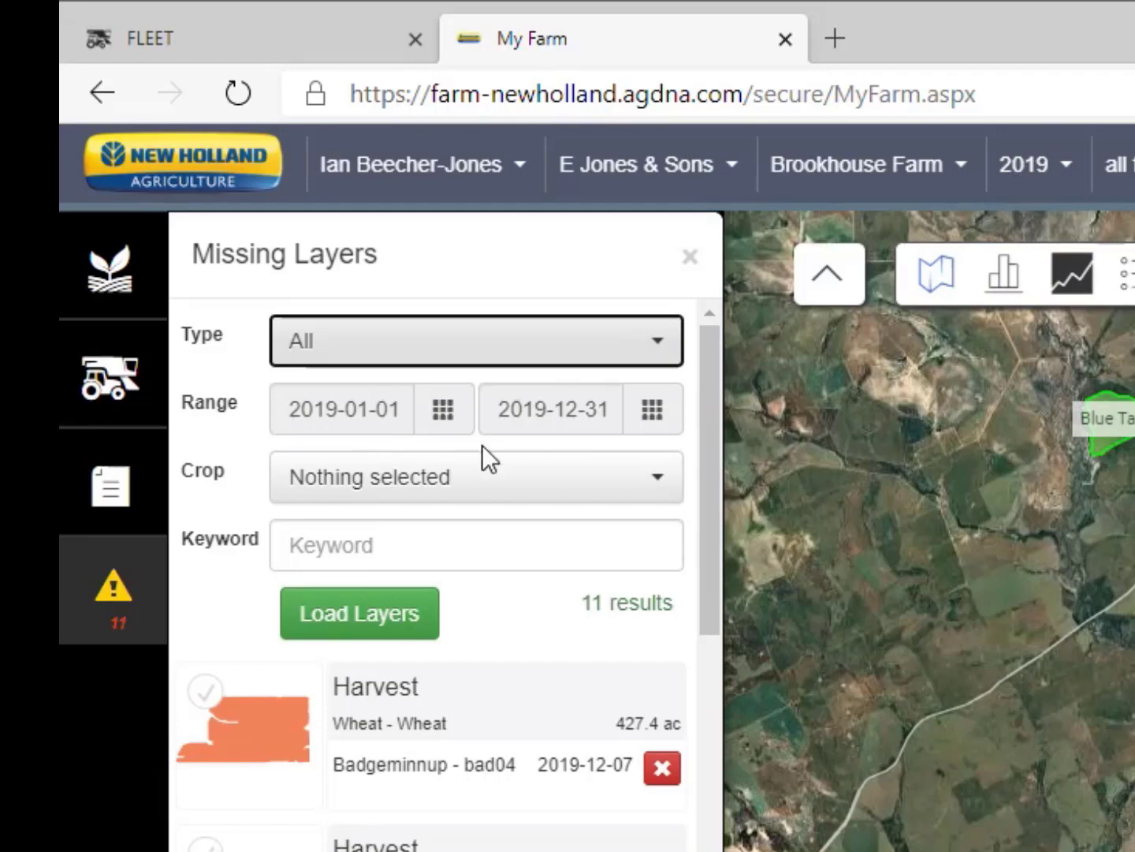
pyautogui.click(1066, 167)
pyautogui.click(1044, 357)
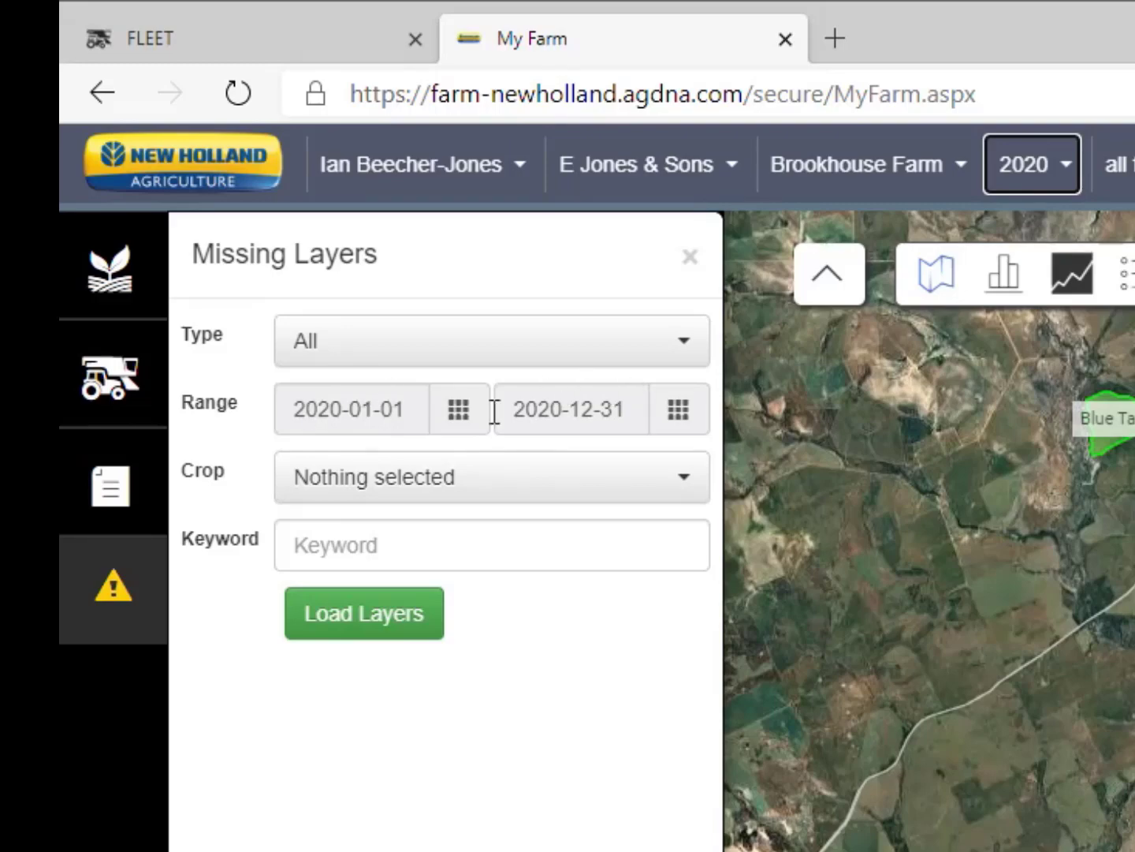
pyautogui.click(1077, 159)
pyautogui.click(1047, 310)
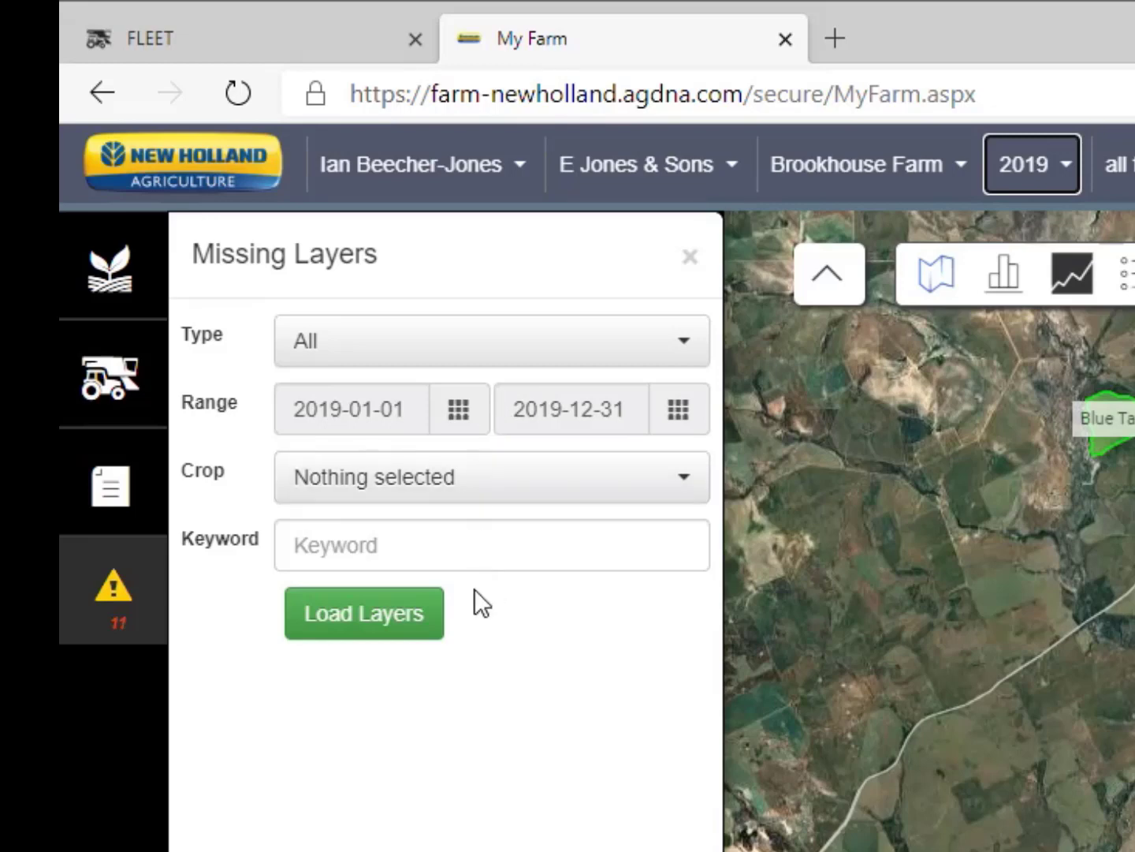
pyautogui.click(369, 627)
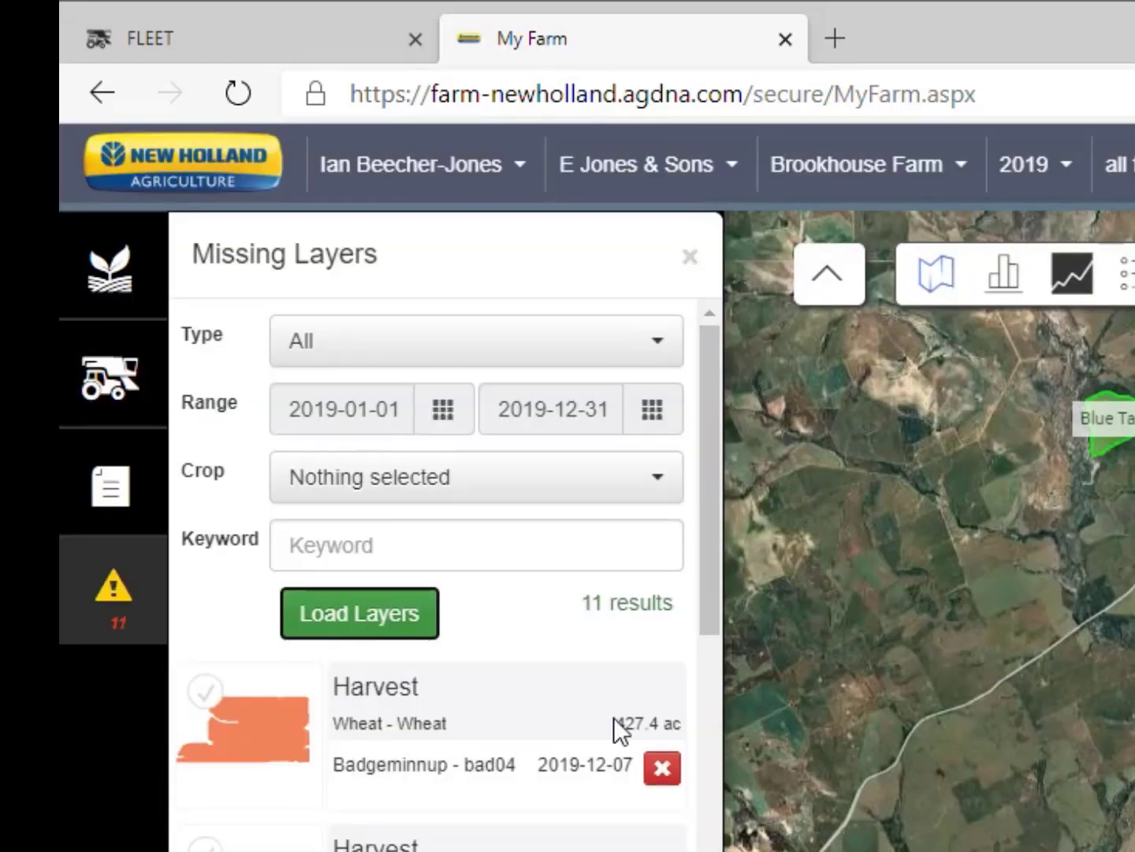
# Look through the loaded missing layers and the list of selectable fields.
pyautogui.moveTo(712, 599)
pyautogui.mouseDown()
pyautogui.moveTo(719, 848)
pyautogui.moveTo(716, 592)
pyautogui.mouseUp()
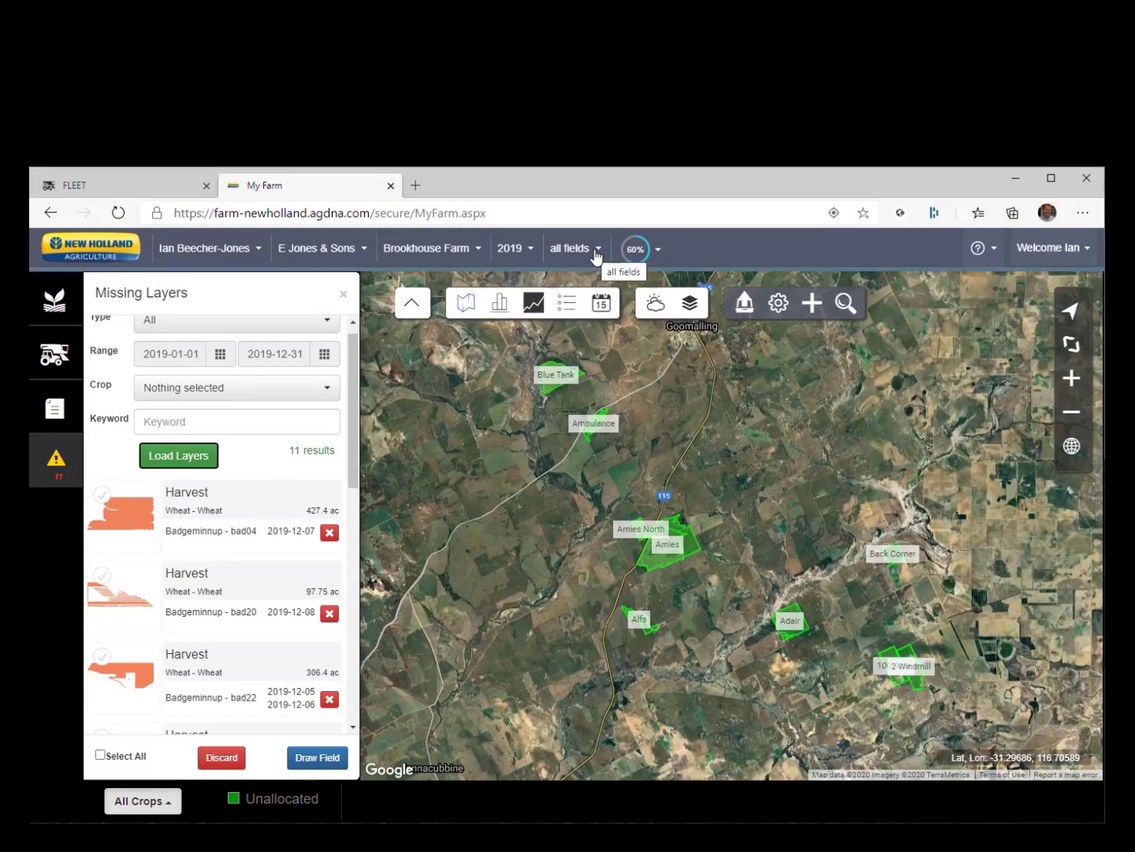
pyautogui.click(597, 251)
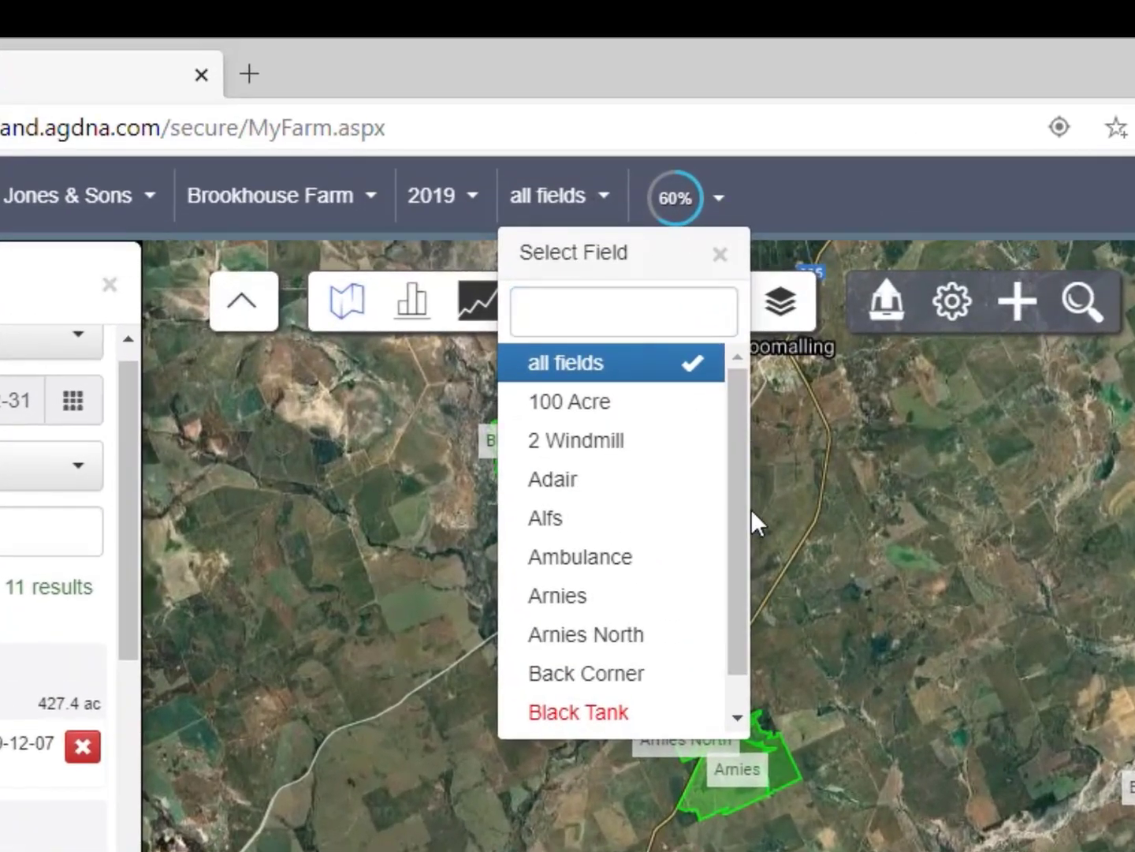
pyautogui.click(752, 433)
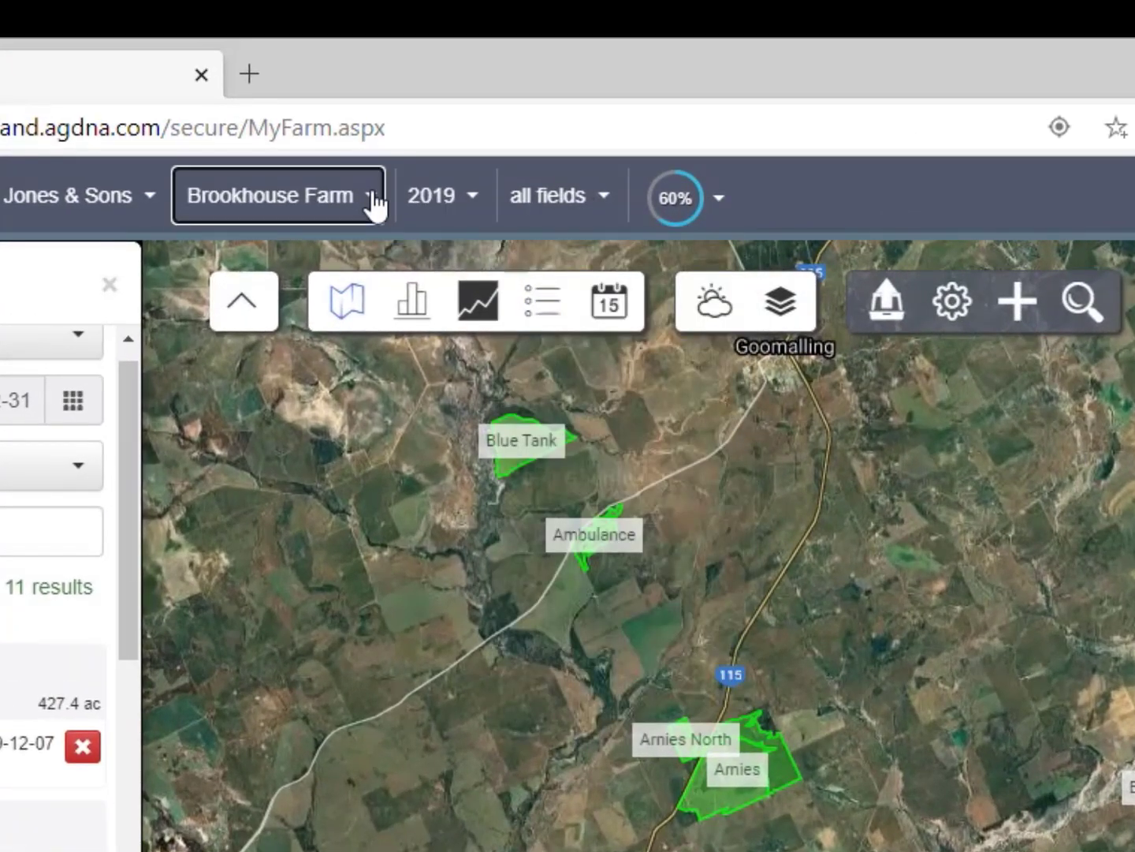
# Switch to the grower that owns the Badgeminnup farm and look through that farm's list of fields.
pyautogui.click(375, 207)
pyautogui.click(147, 201)
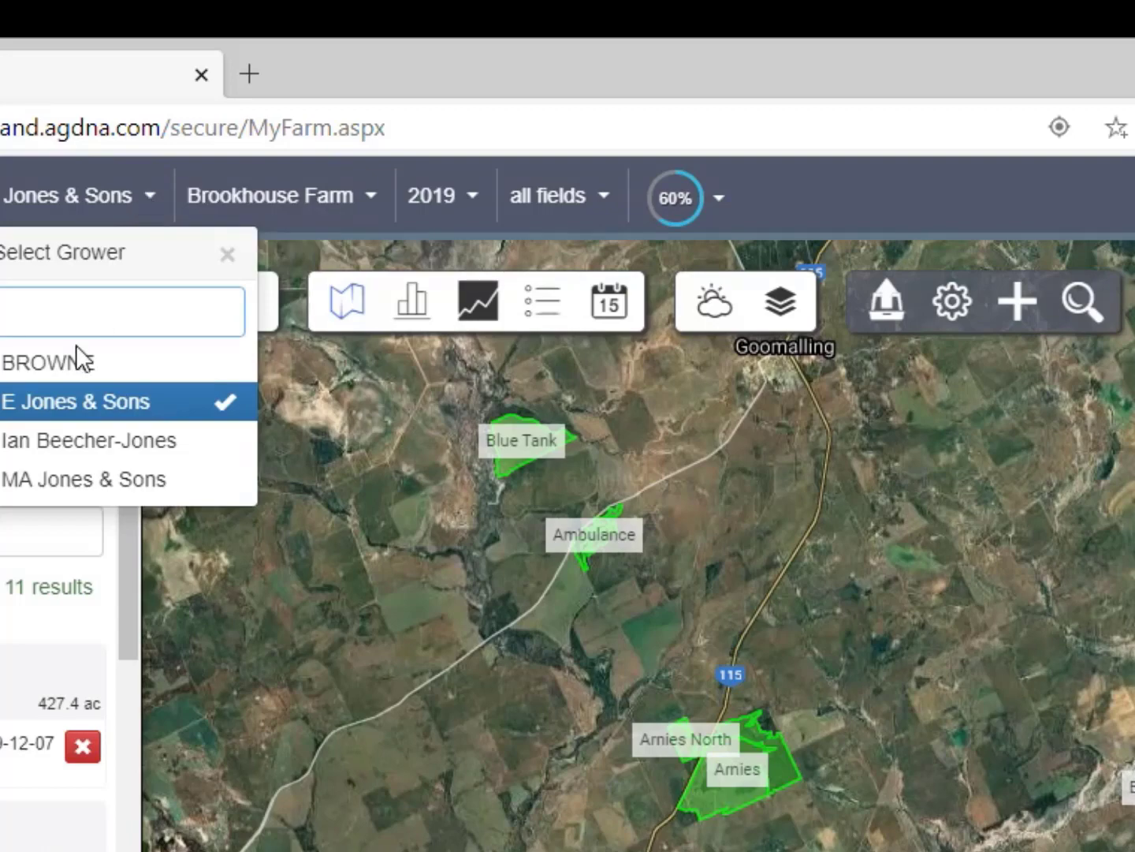
pyautogui.click(57, 368)
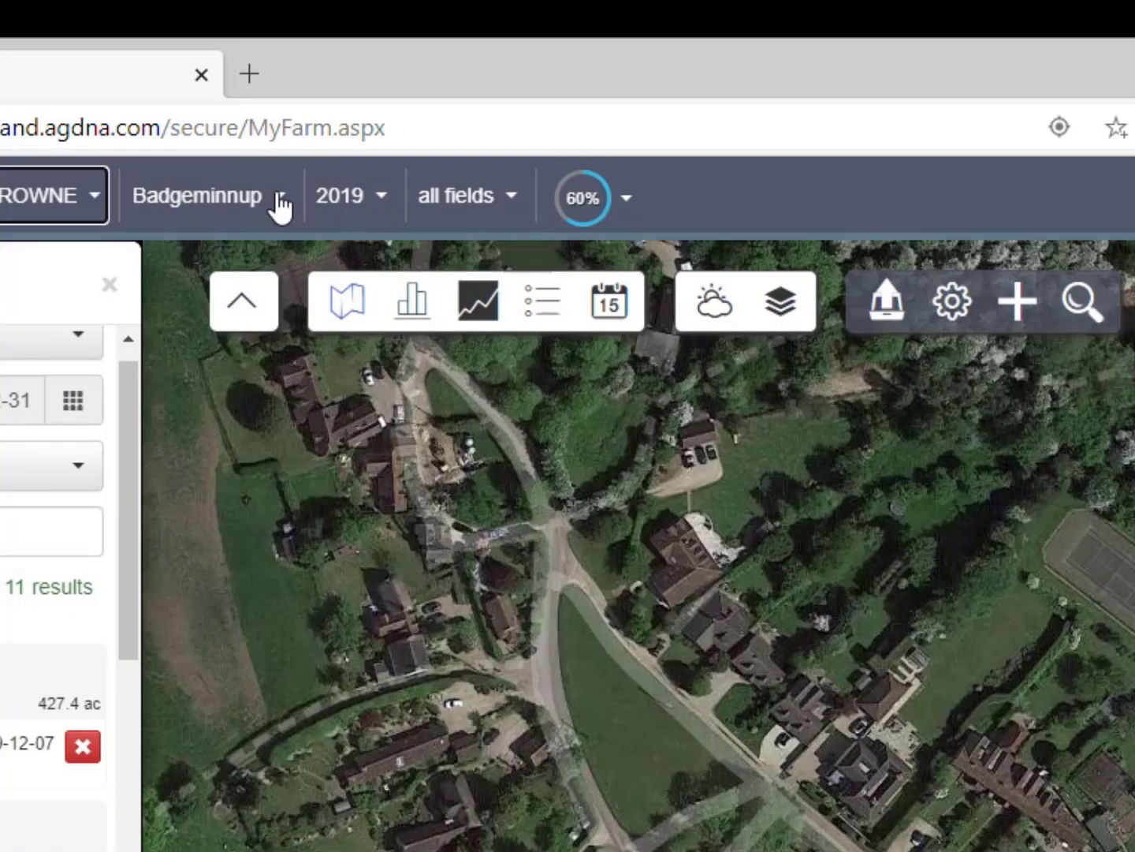
pyautogui.click(505, 199)
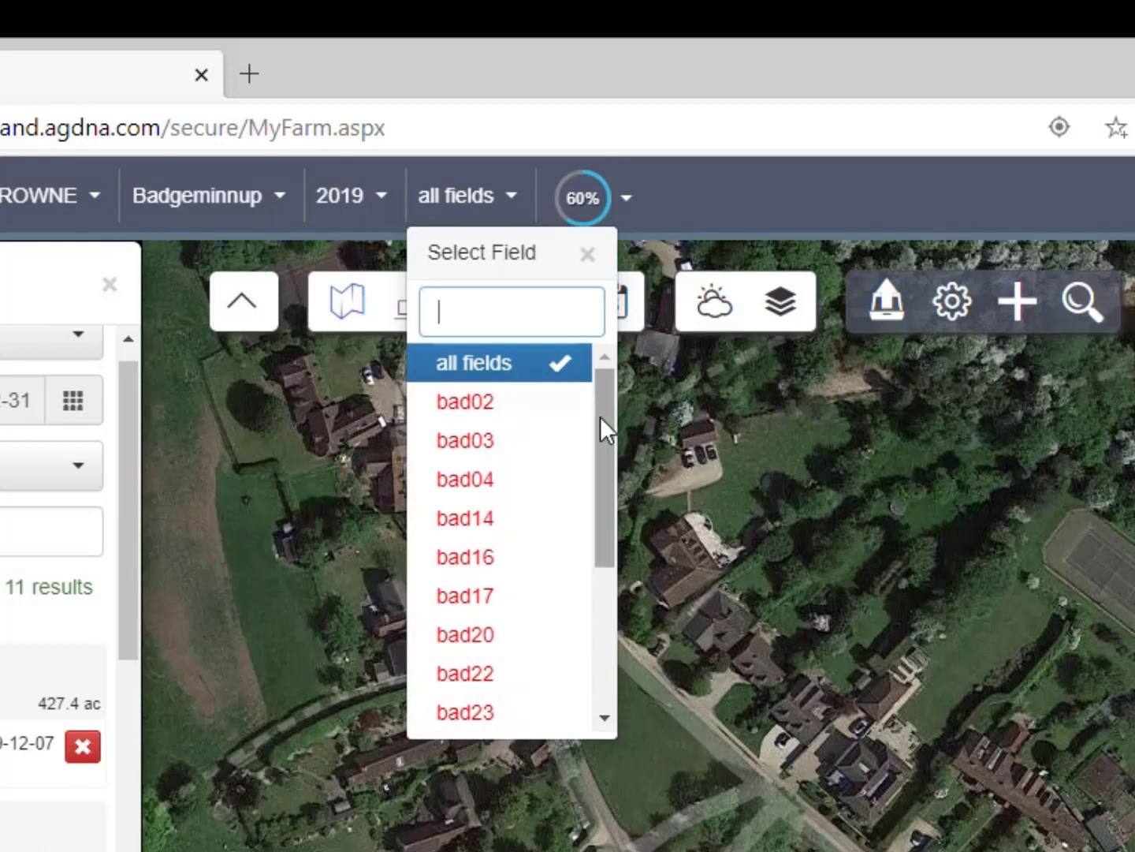
pyautogui.moveTo(603, 416); pyautogui.dragTo(594, 495)
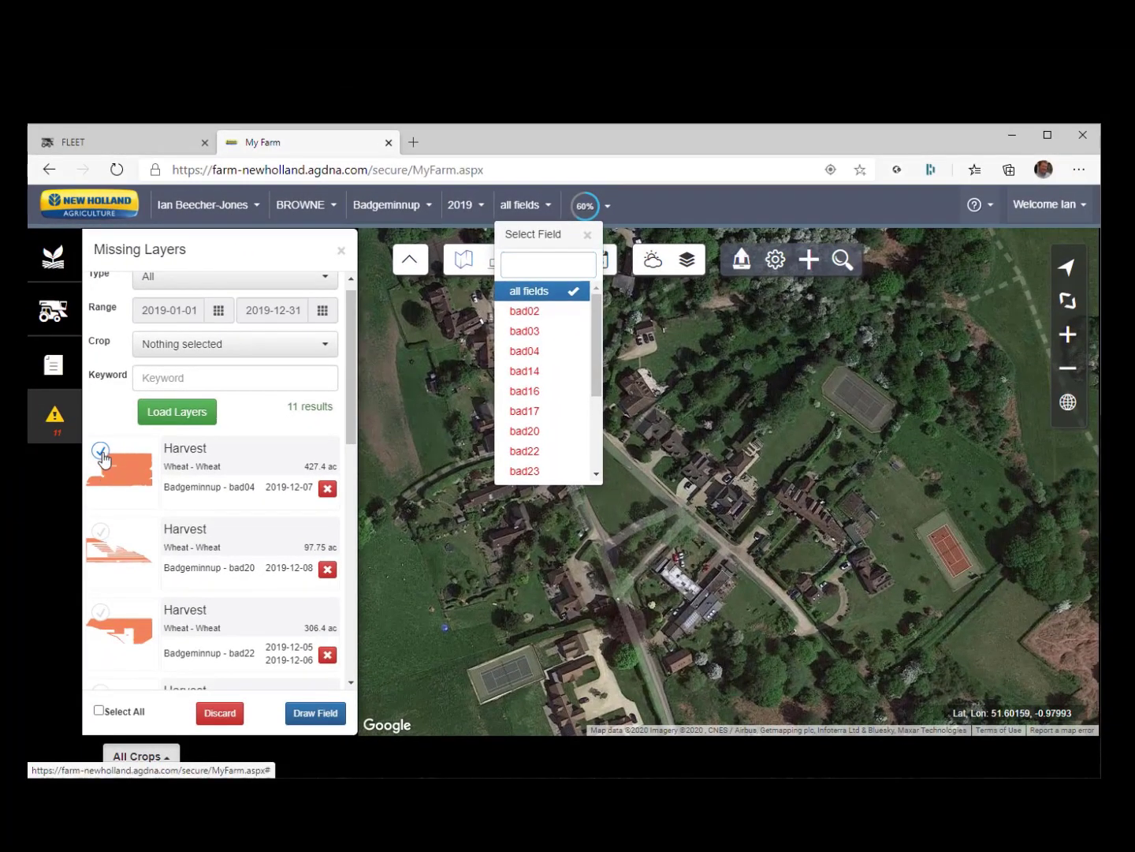
# Preview the bad04 and bad20 wheat harvest layers on the map, leaving only the bad04 layer selected.
pyautogui.click(101, 451)
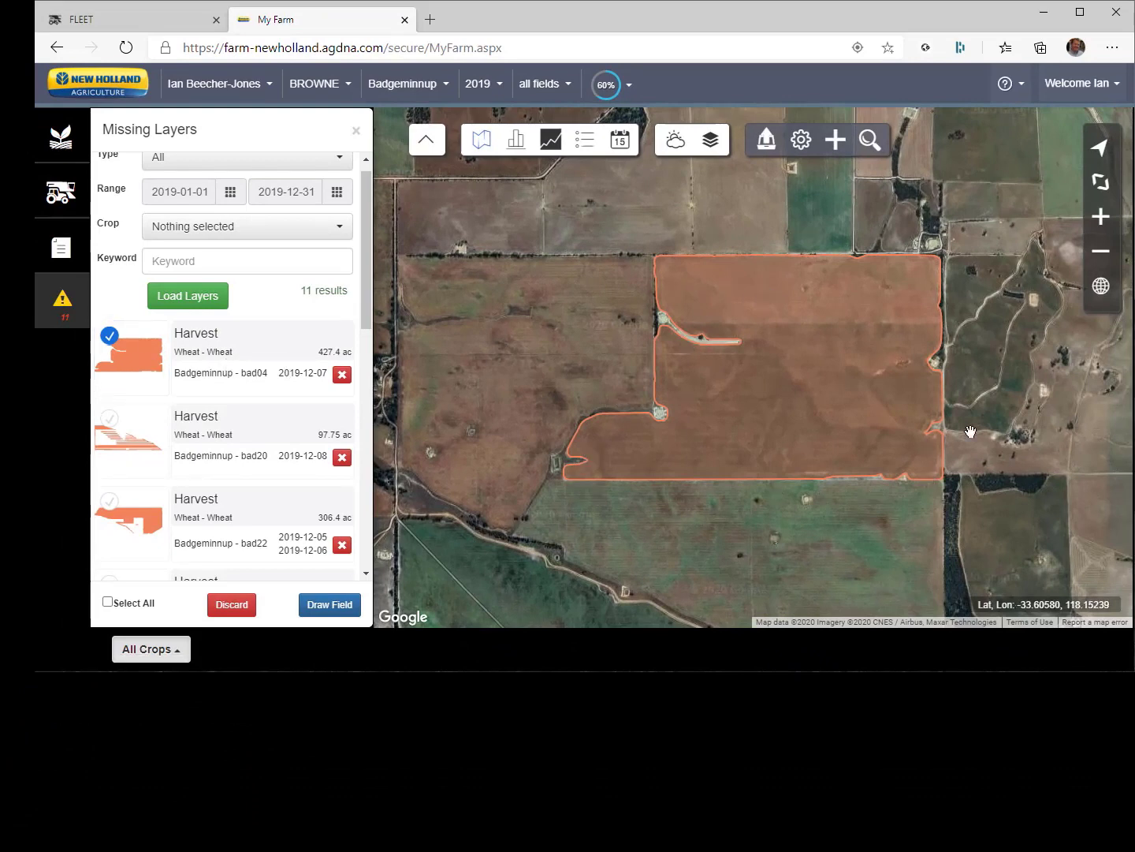
pyautogui.click(102, 349)
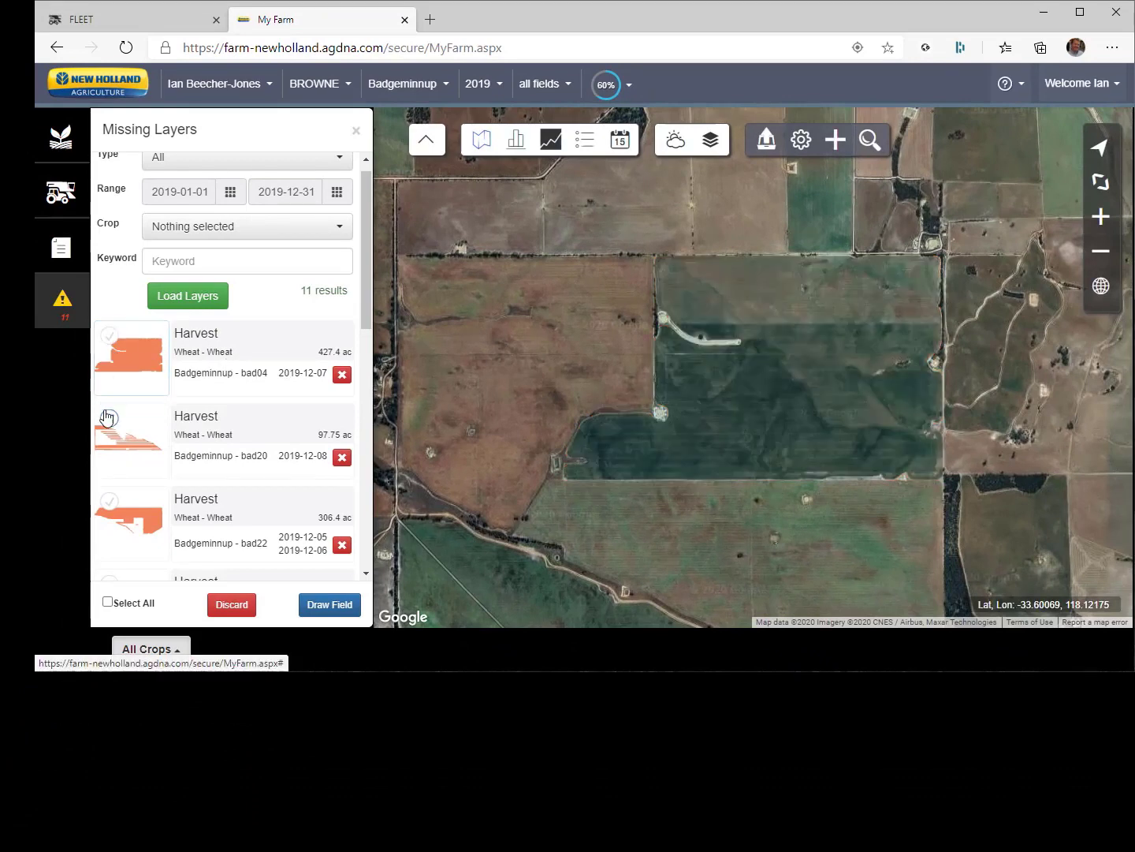
pyautogui.click(131, 423)
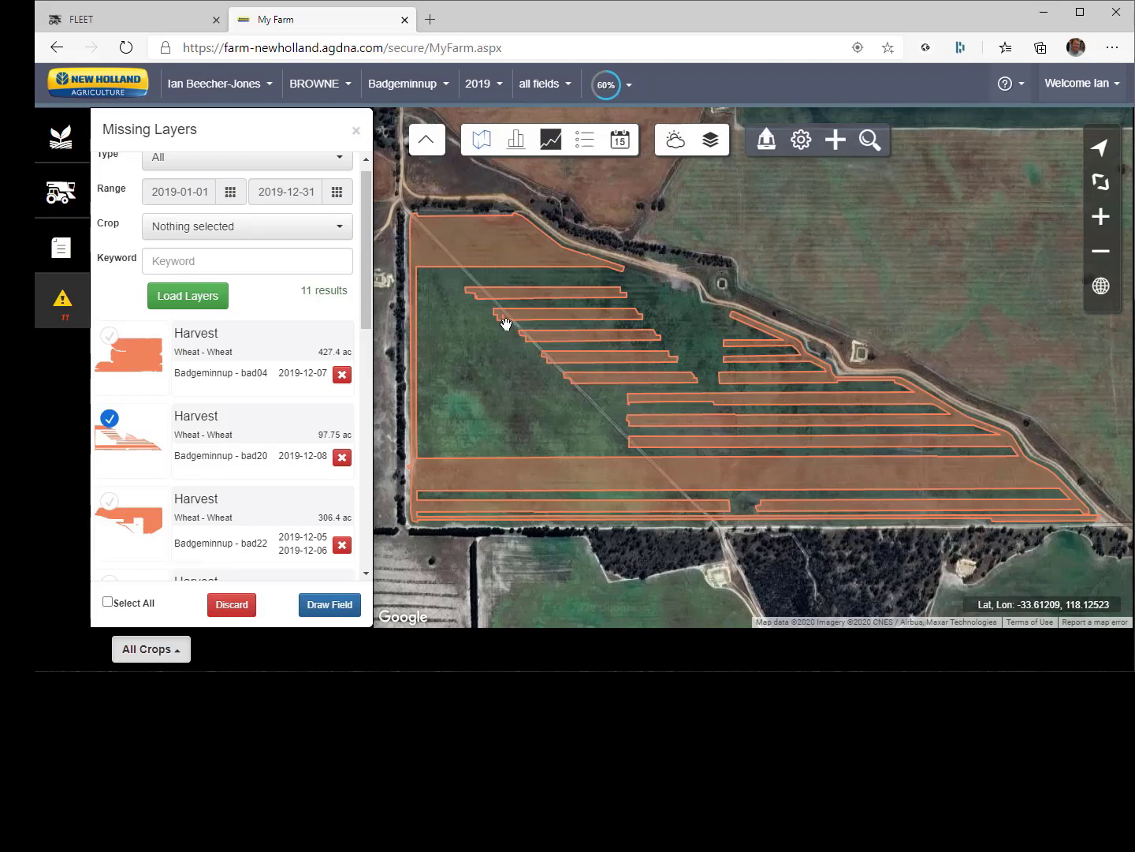
pyautogui.click(109, 337)
pyautogui.click(116, 410)
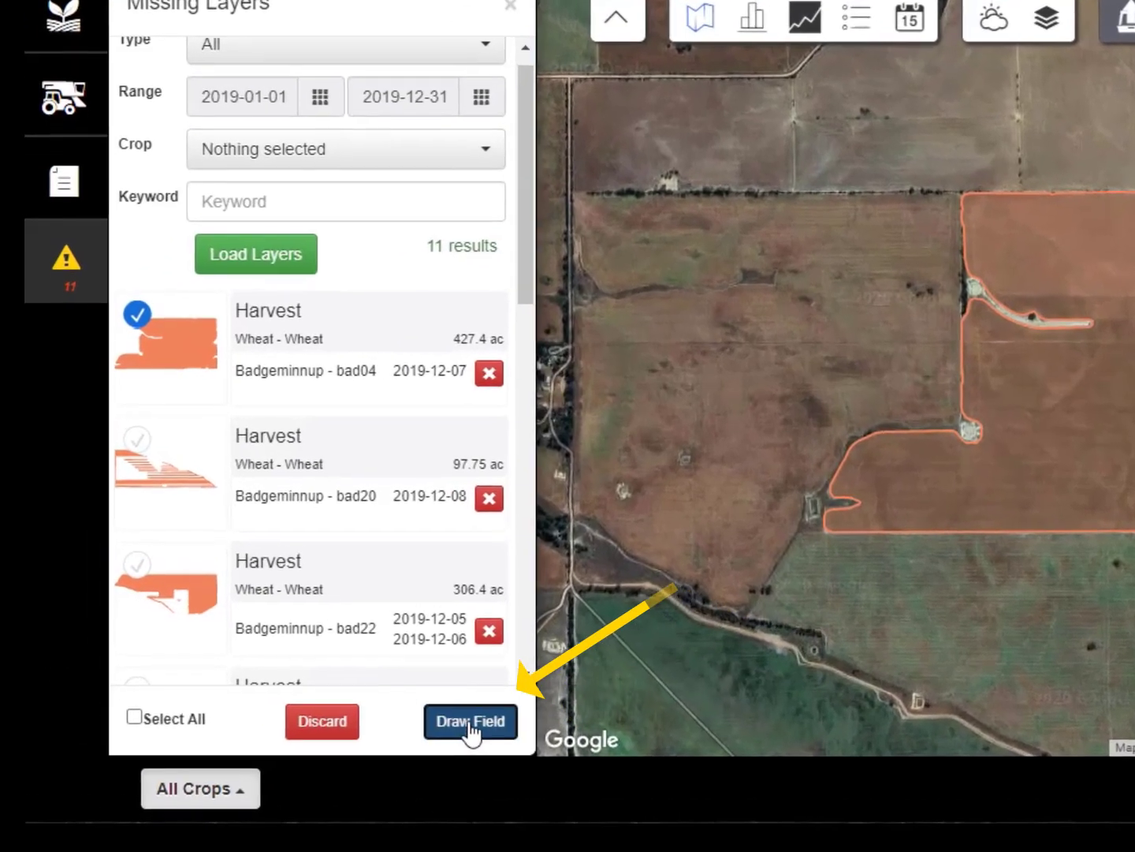
# Draw a field boundary from the selected harvest layer and assign it to the existing field bad04.
pyautogui.click(330, 604)
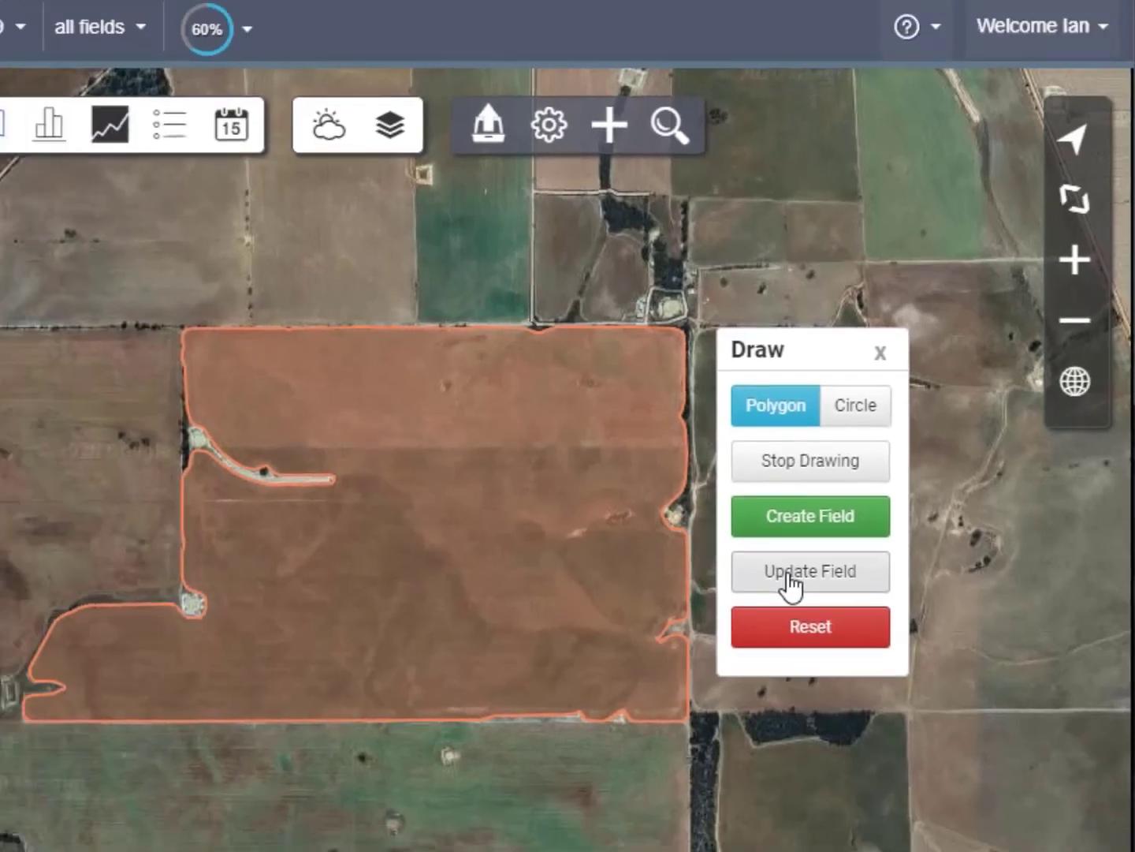
pyautogui.click(720, 615)
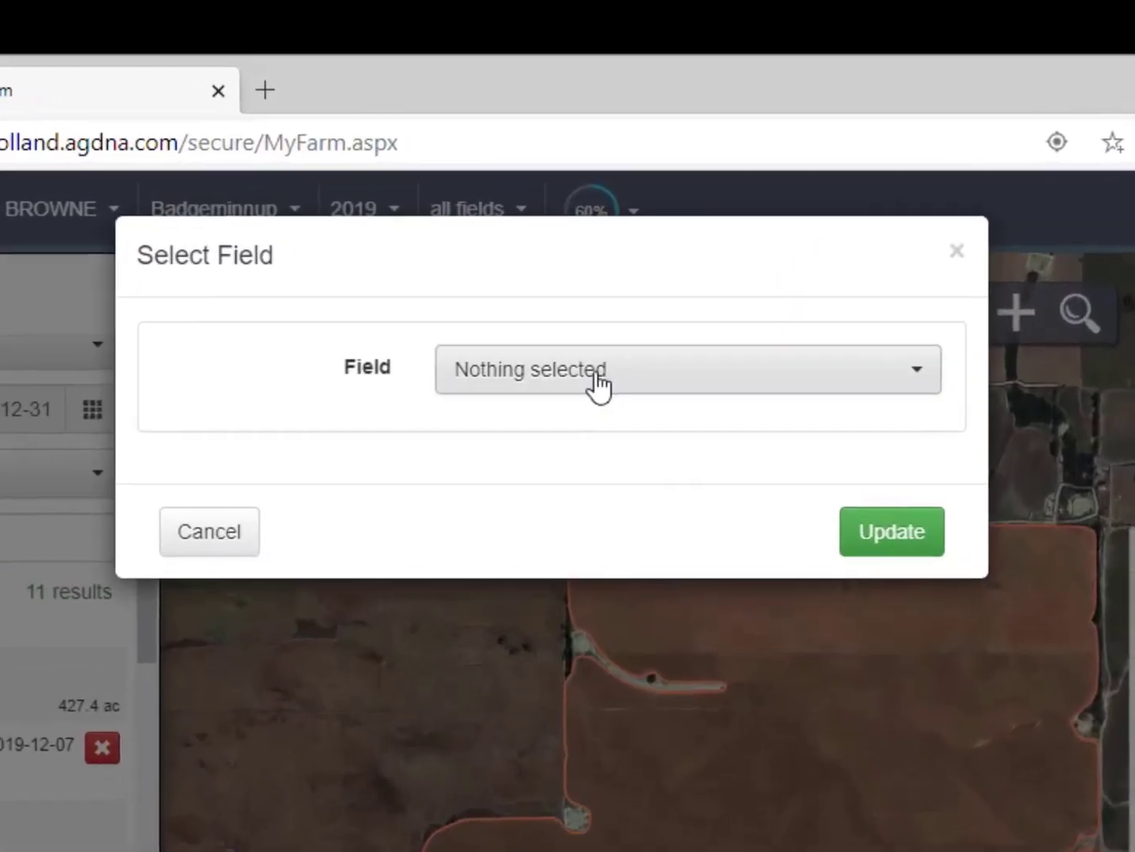
pyautogui.click(609, 275)
pyautogui.click(523, 671)
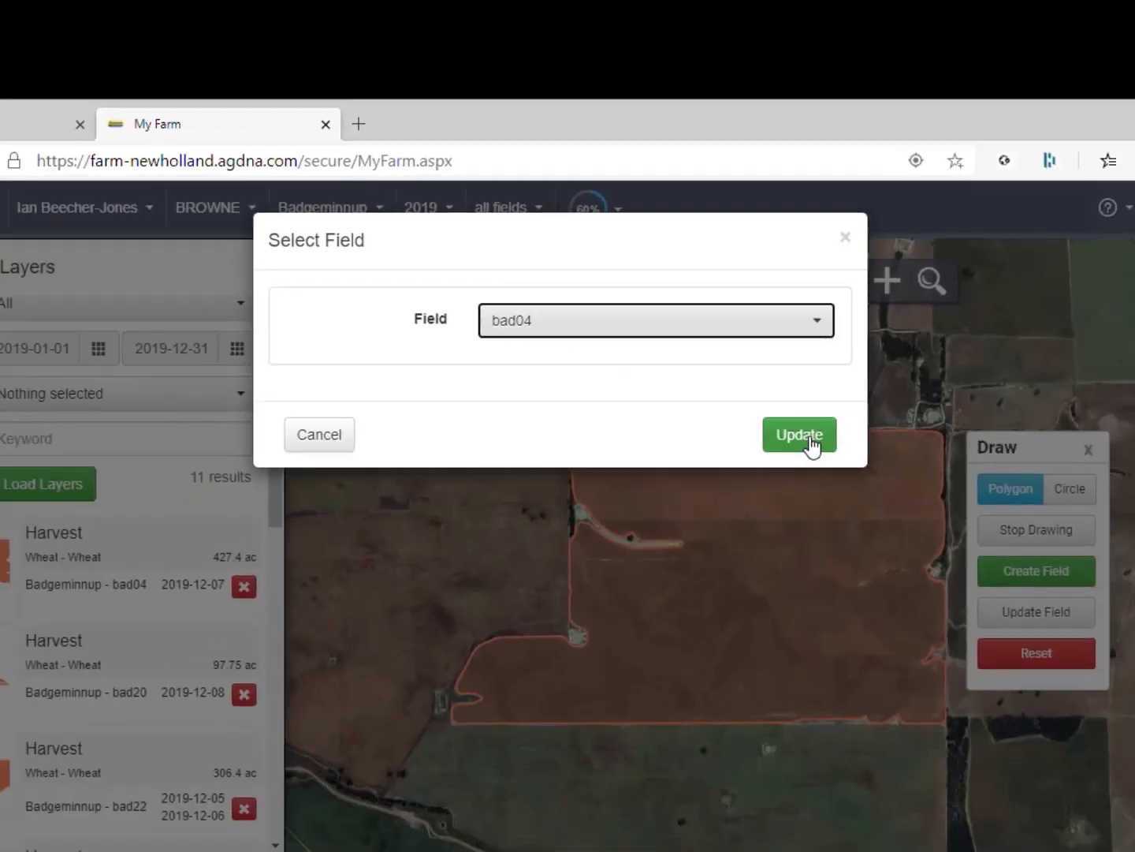
pyautogui.click(811, 440)
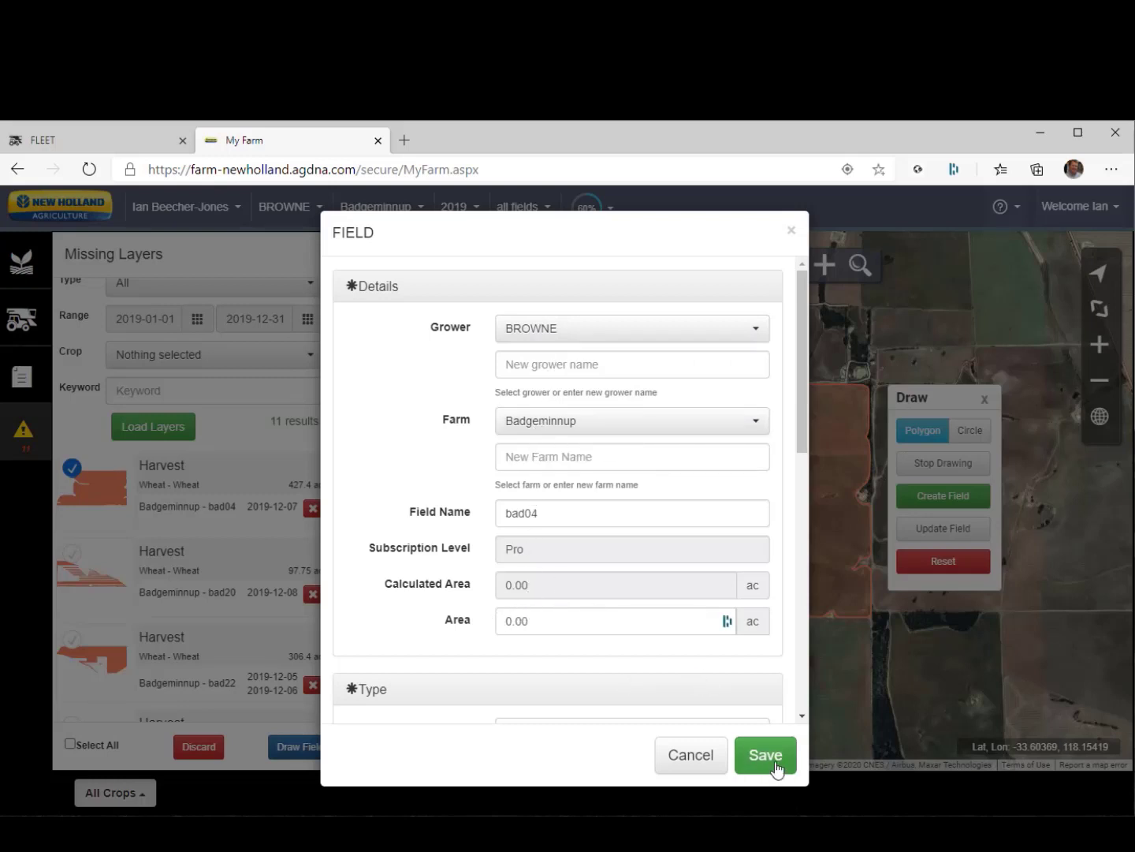
# Save the bad04 field details, then close the drawing tools and the missing layers list.
pyautogui.moveTo(805, 451)
pyautogui.mouseDown()
pyautogui.moveTo(799, 729)
pyautogui.moveTo(789, 426)
pyautogui.mouseUp()
pyautogui.click(748, 753)
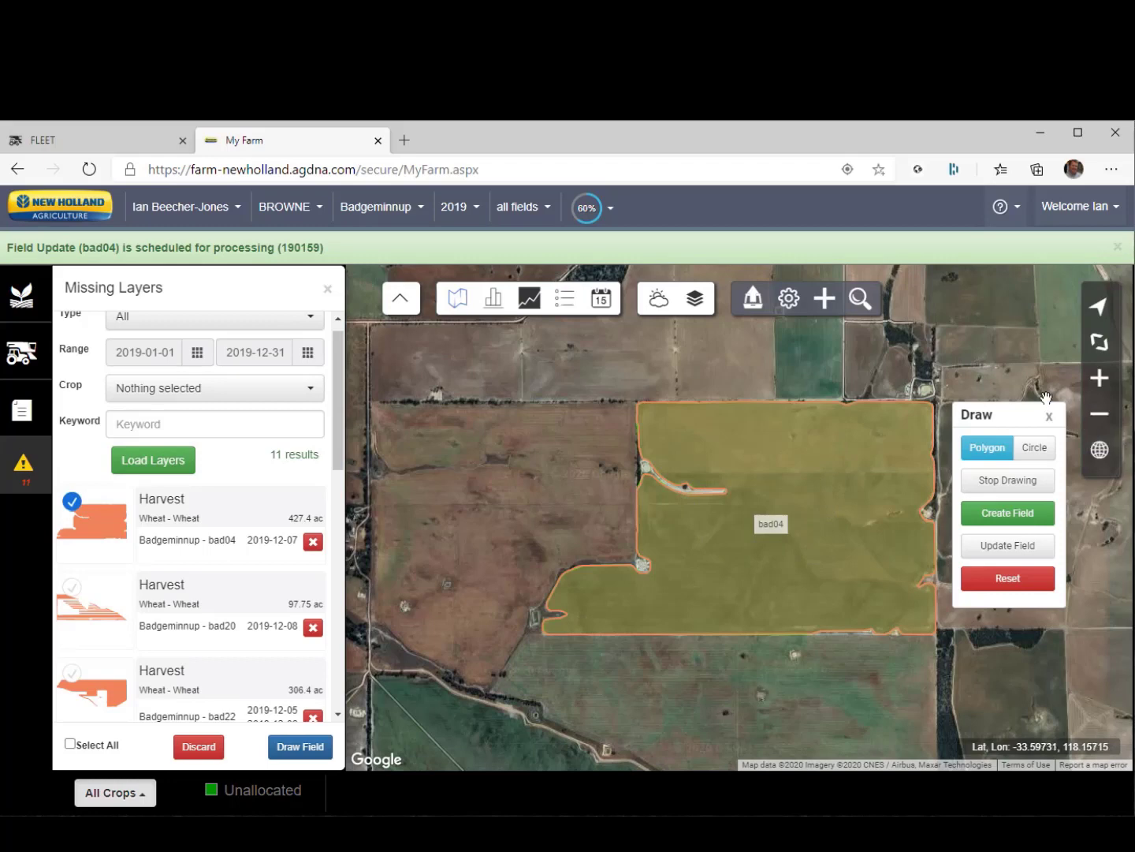
pyautogui.click(1049, 417)
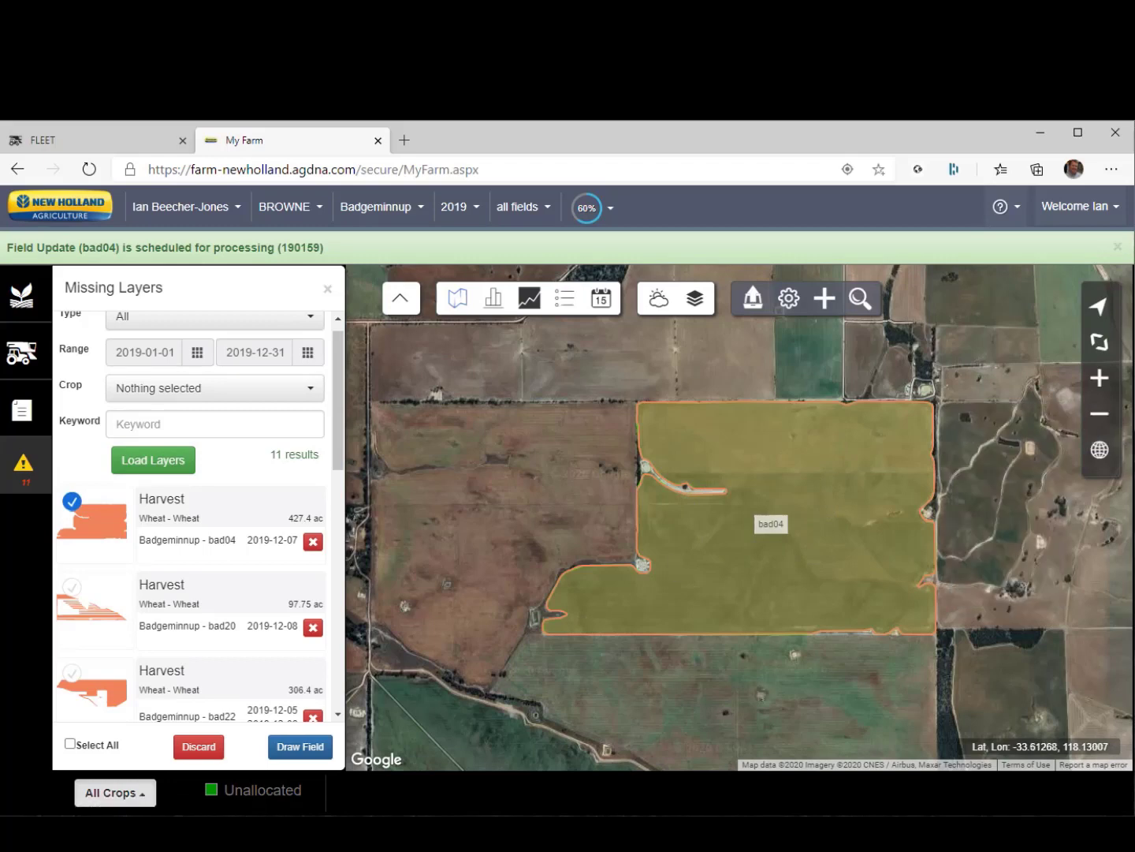
pyautogui.click(328, 289)
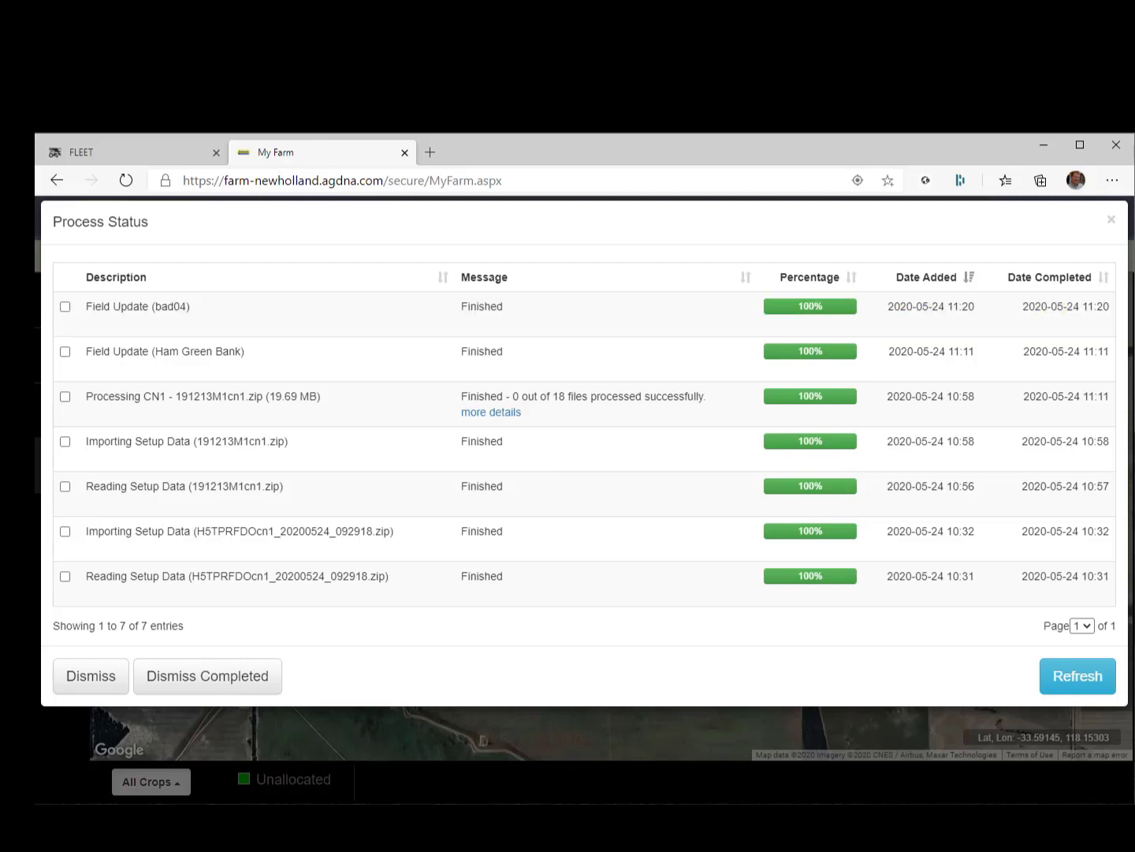
# Close the process status and reload the My Farm page, allowing the form to be resubmitted.
pyautogui.click(1111, 219)
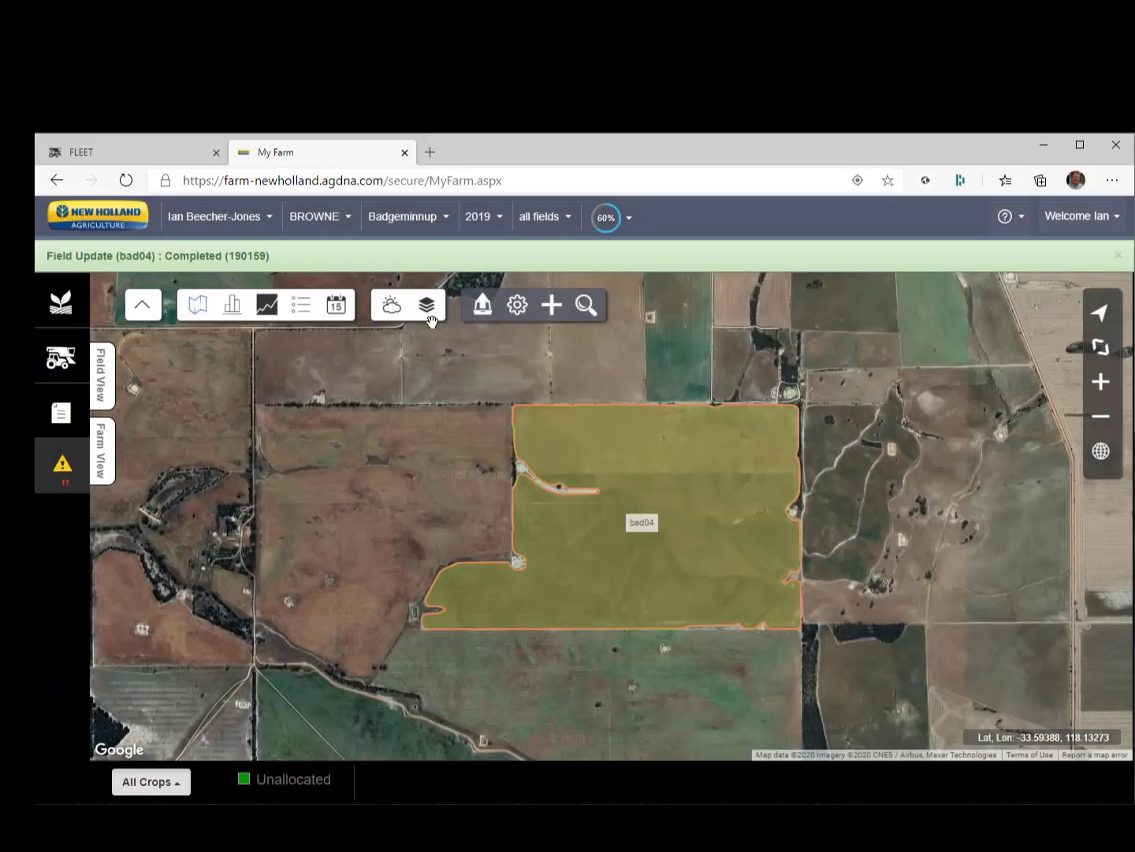
pyautogui.click(129, 183)
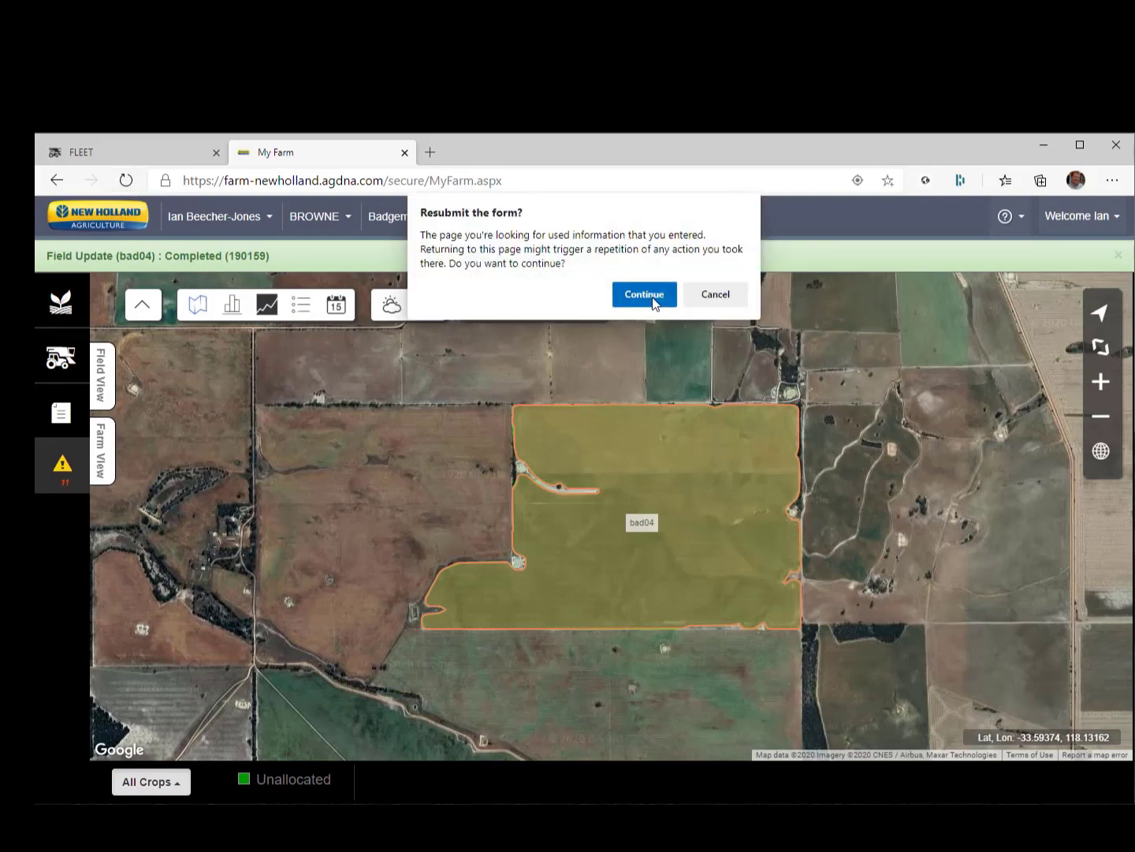
pyautogui.click(654, 303)
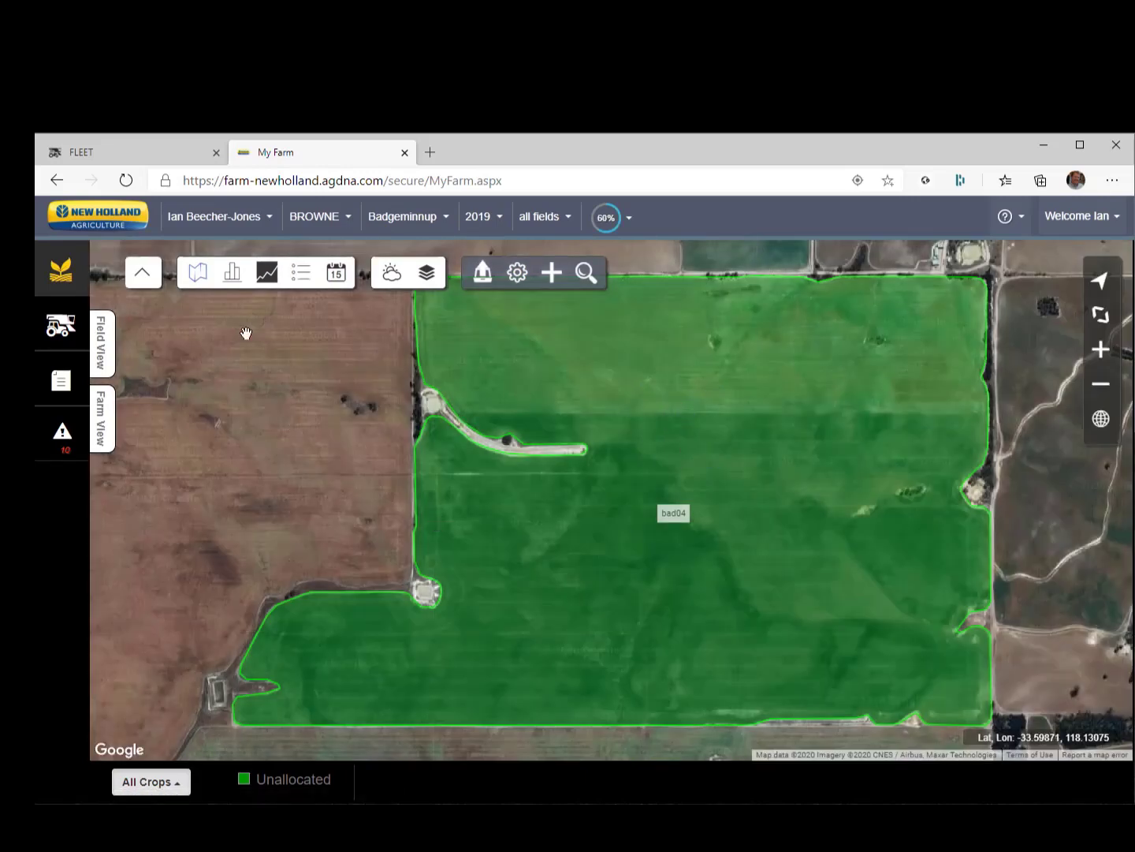
# Select field bad04 and display its 2019-12-07 wheat Yield Dry Mass layer in Field View.
pyautogui.click(107, 352)
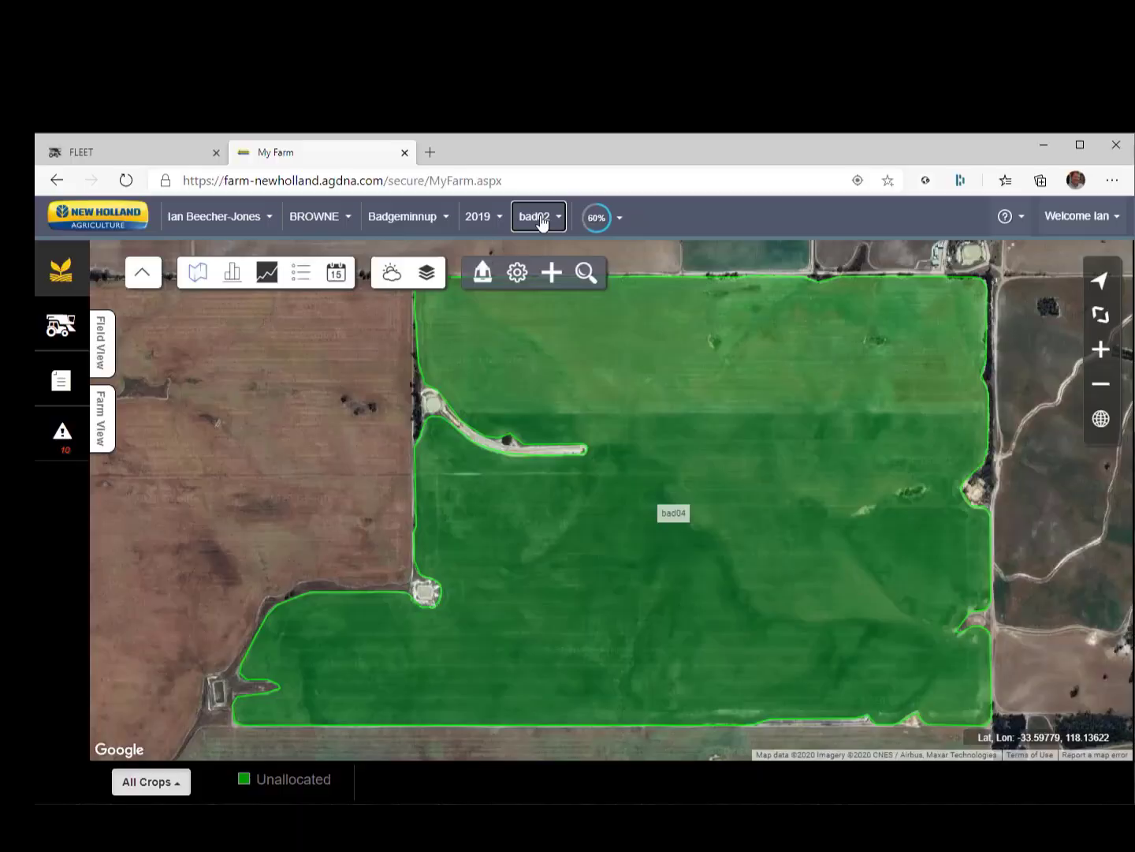
pyautogui.click(718, 177)
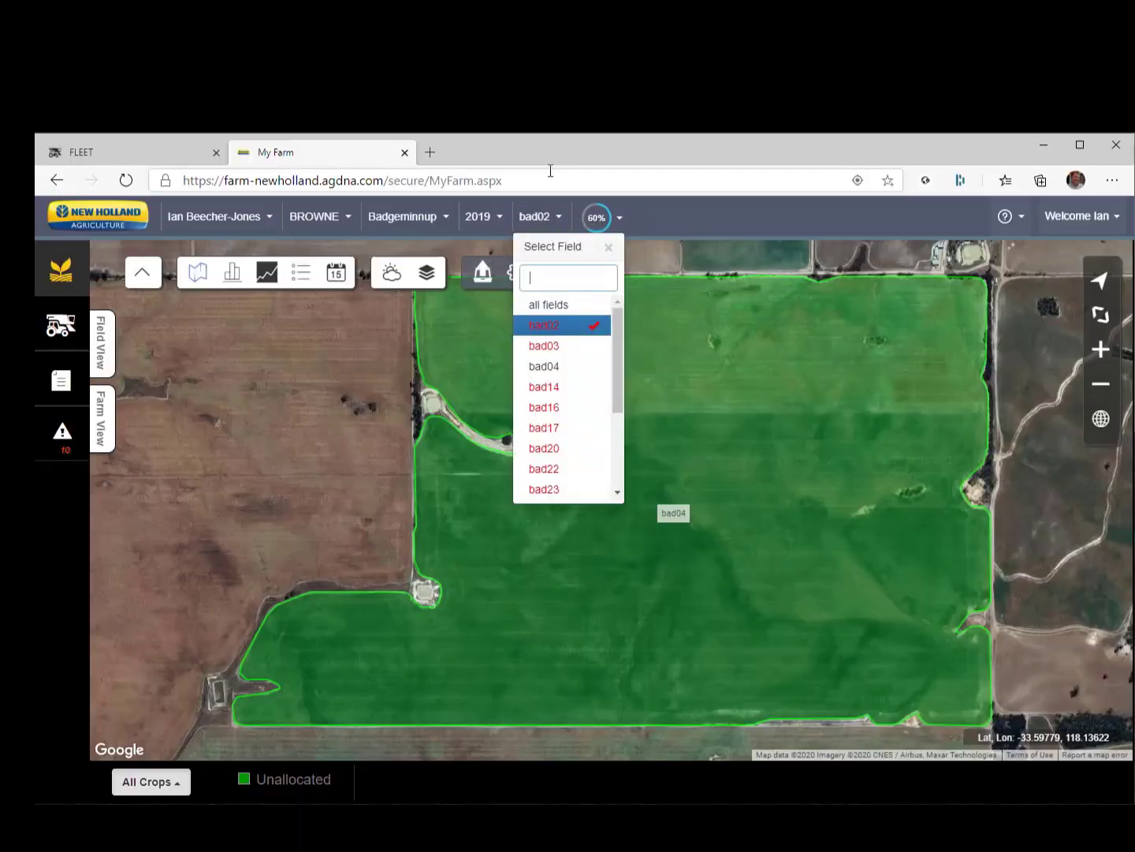
pyautogui.click(550, 367)
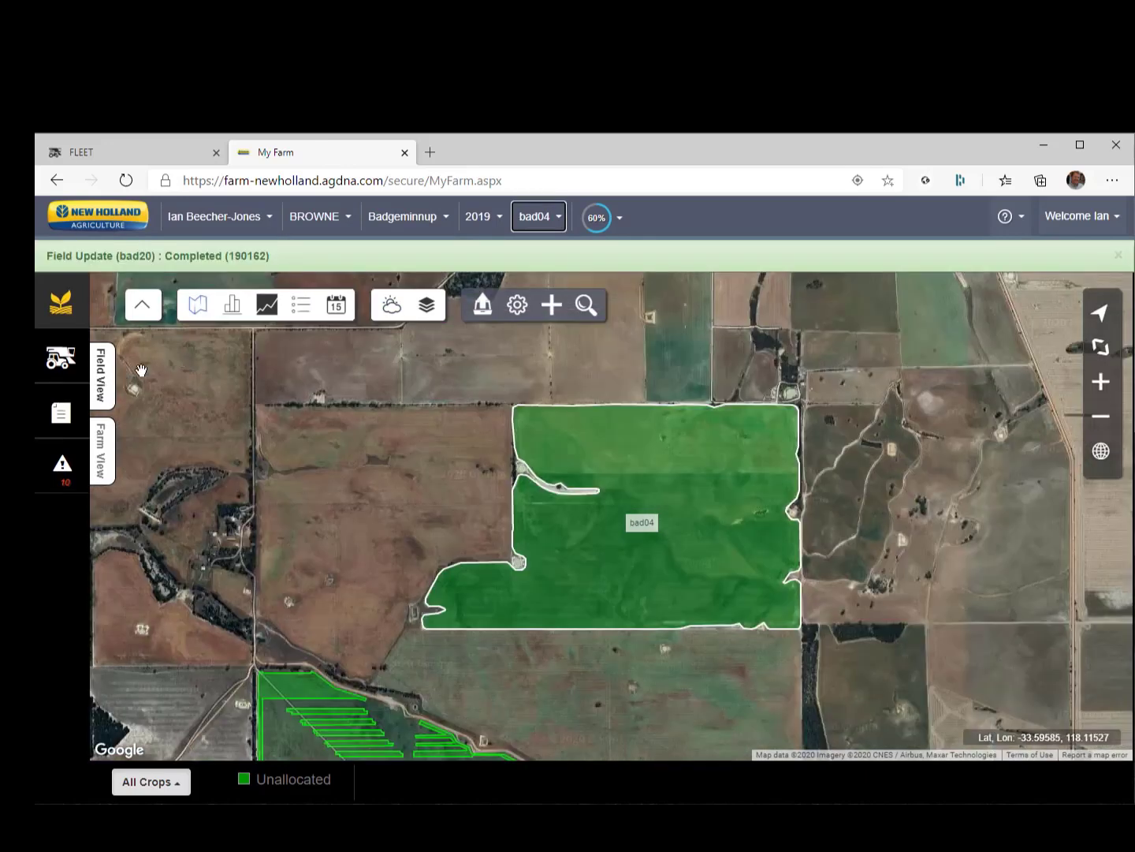
pyautogui.click(106, 392)
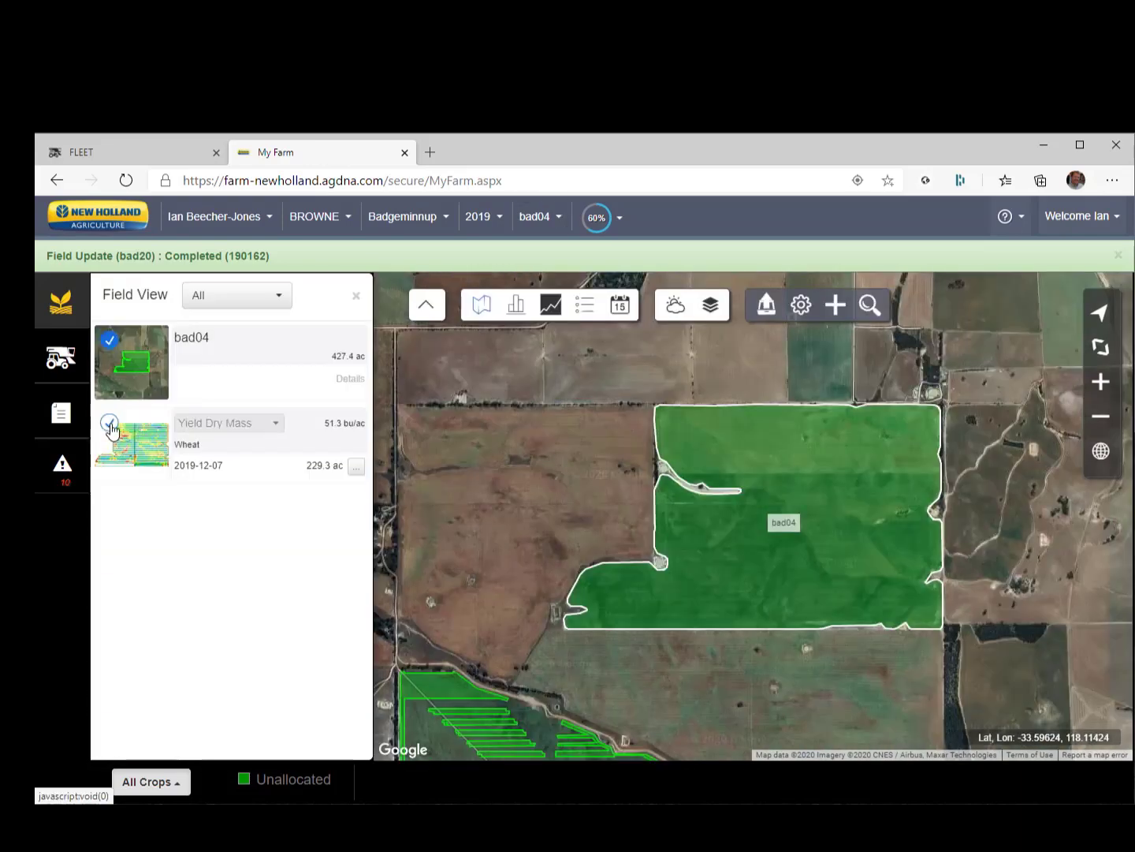
pyautogui.click(110, 425)
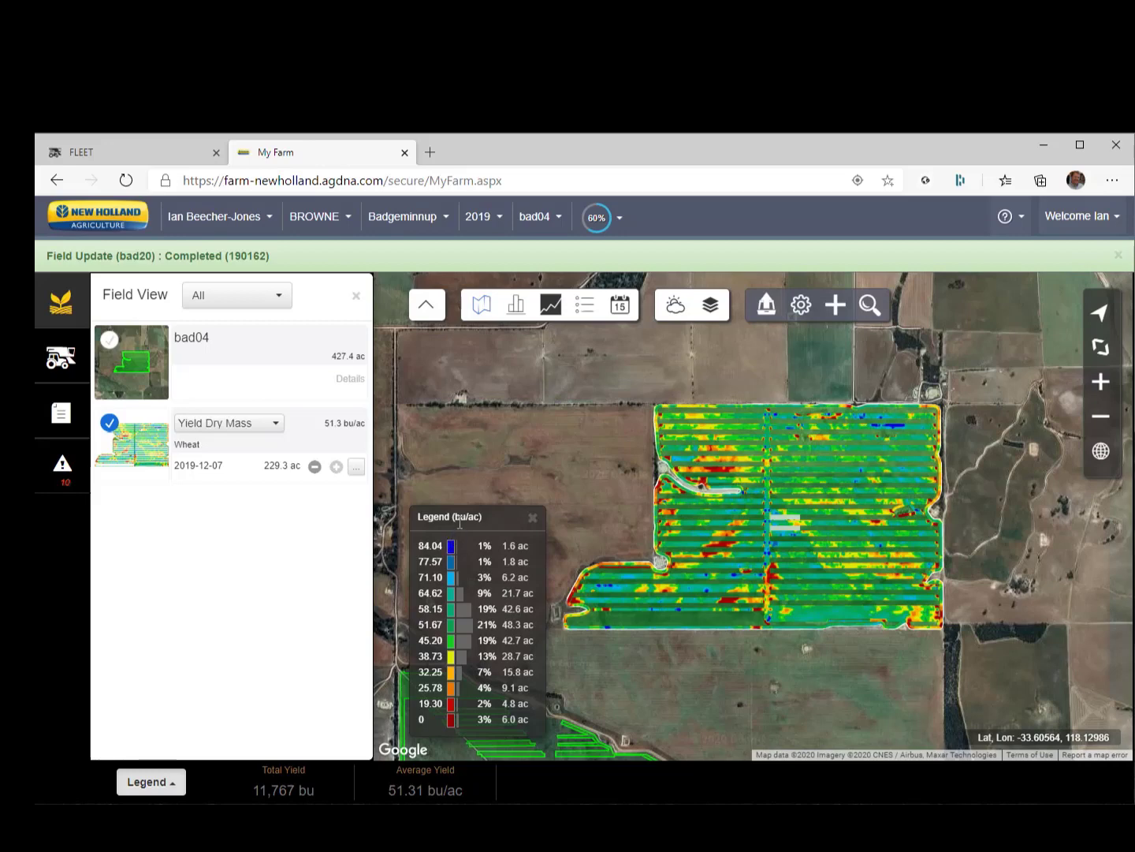
# Open My Settings and set the units of measure to Metric.
pyautogui.click(1118, 216)
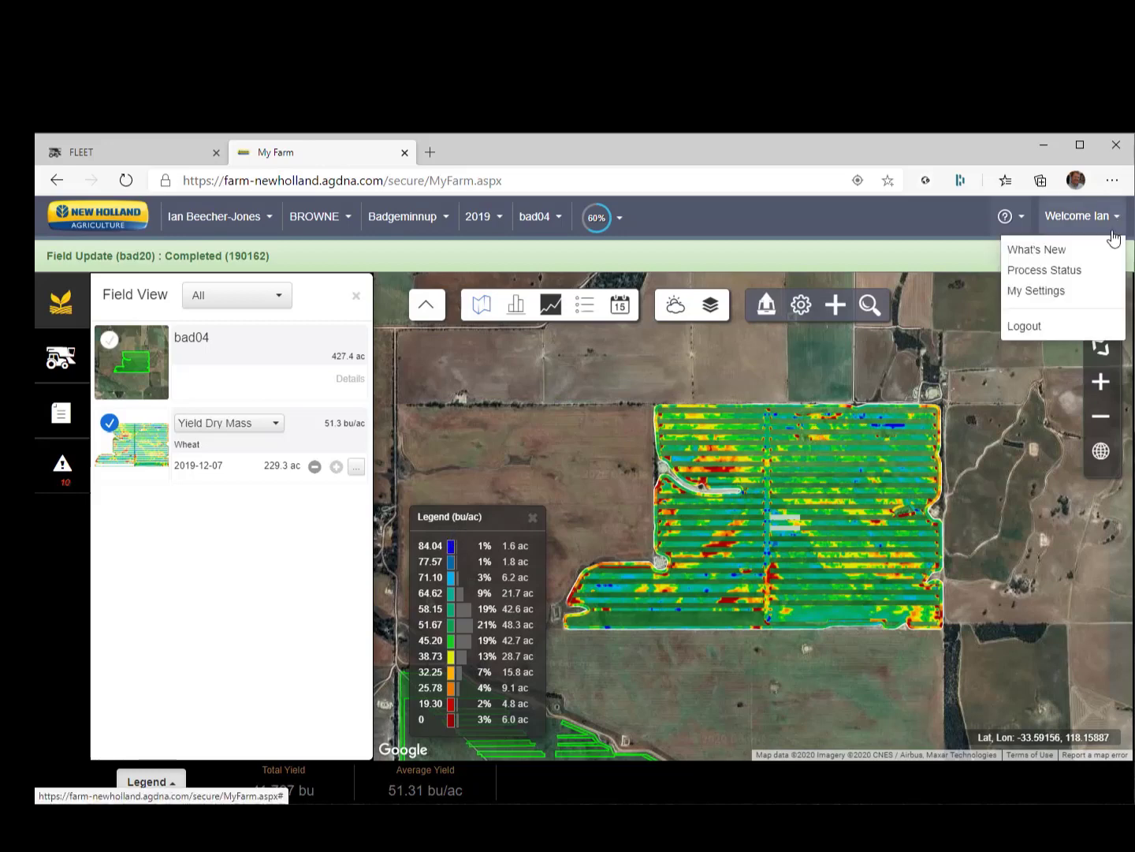
pyautogui.click(1033, 290)
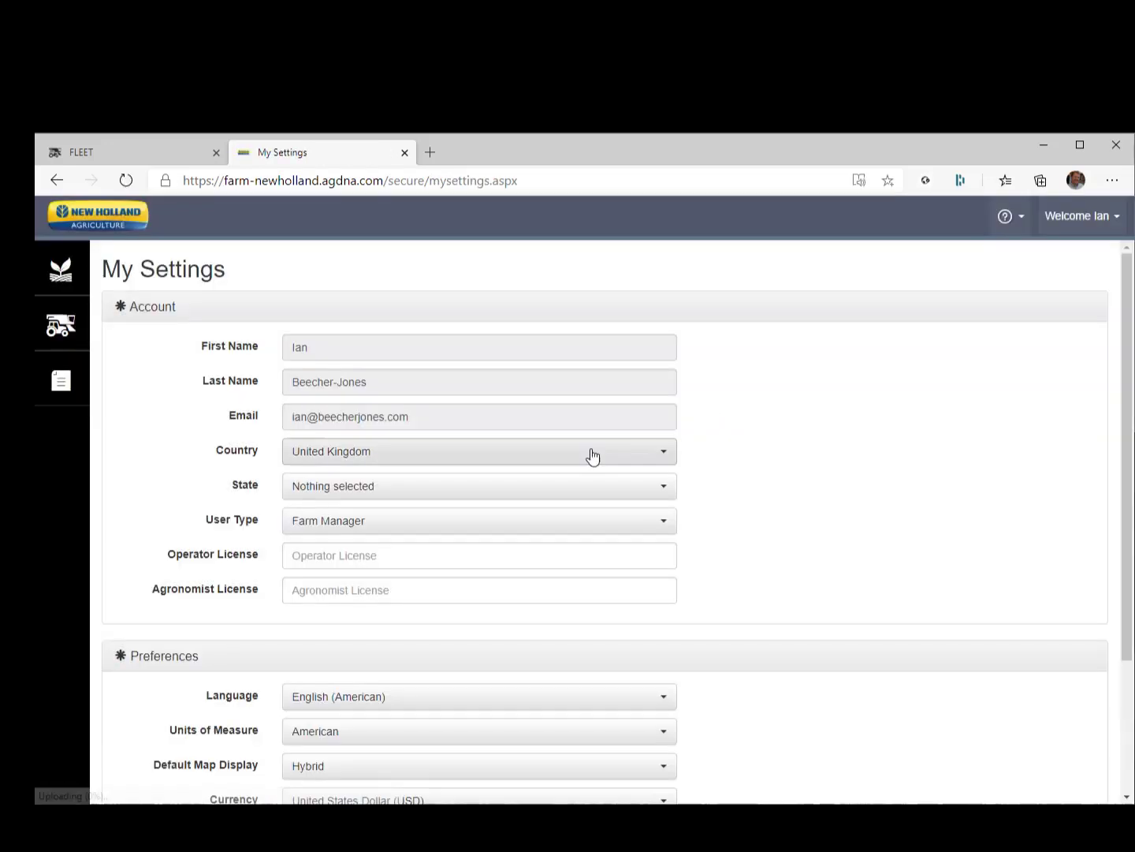
pyautogui.scroll(-1, 621, 686)
pyautogui.scroll(-2, 621, 685)
pyautogui.click(410, 551)
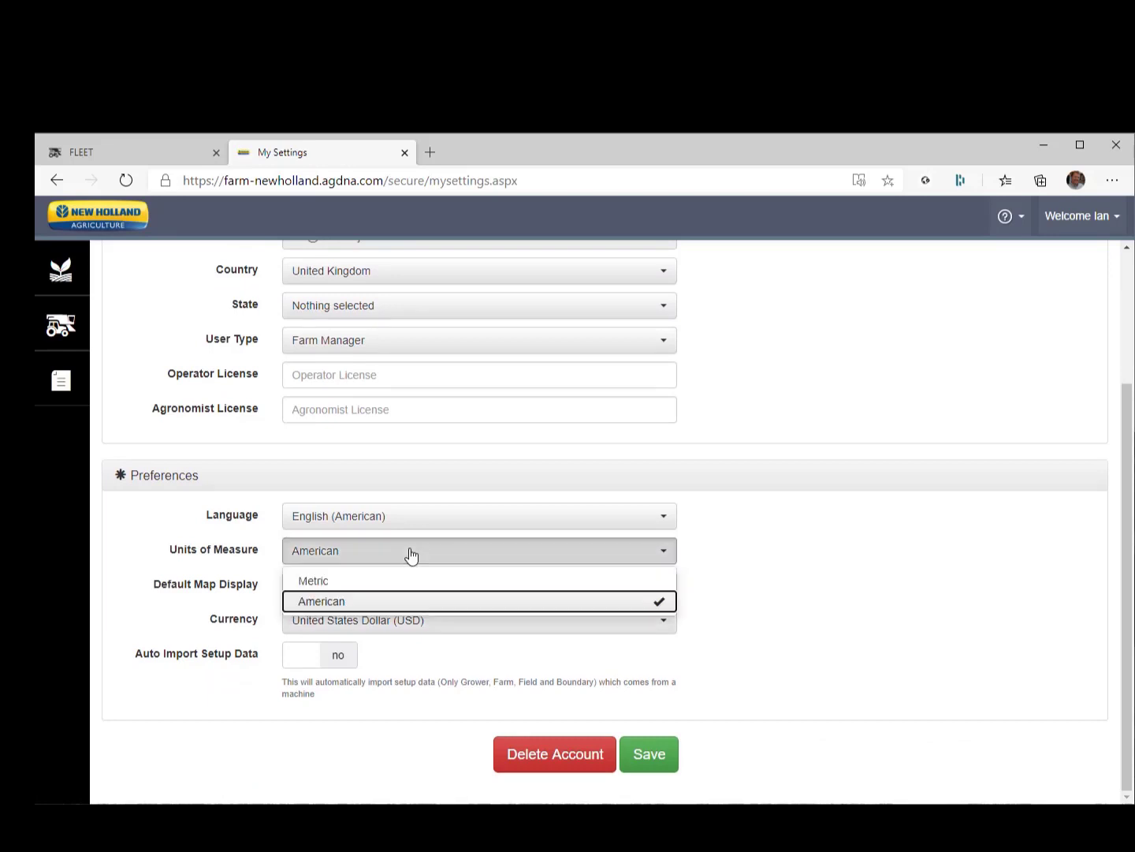
pyautogui.click(390, 581)
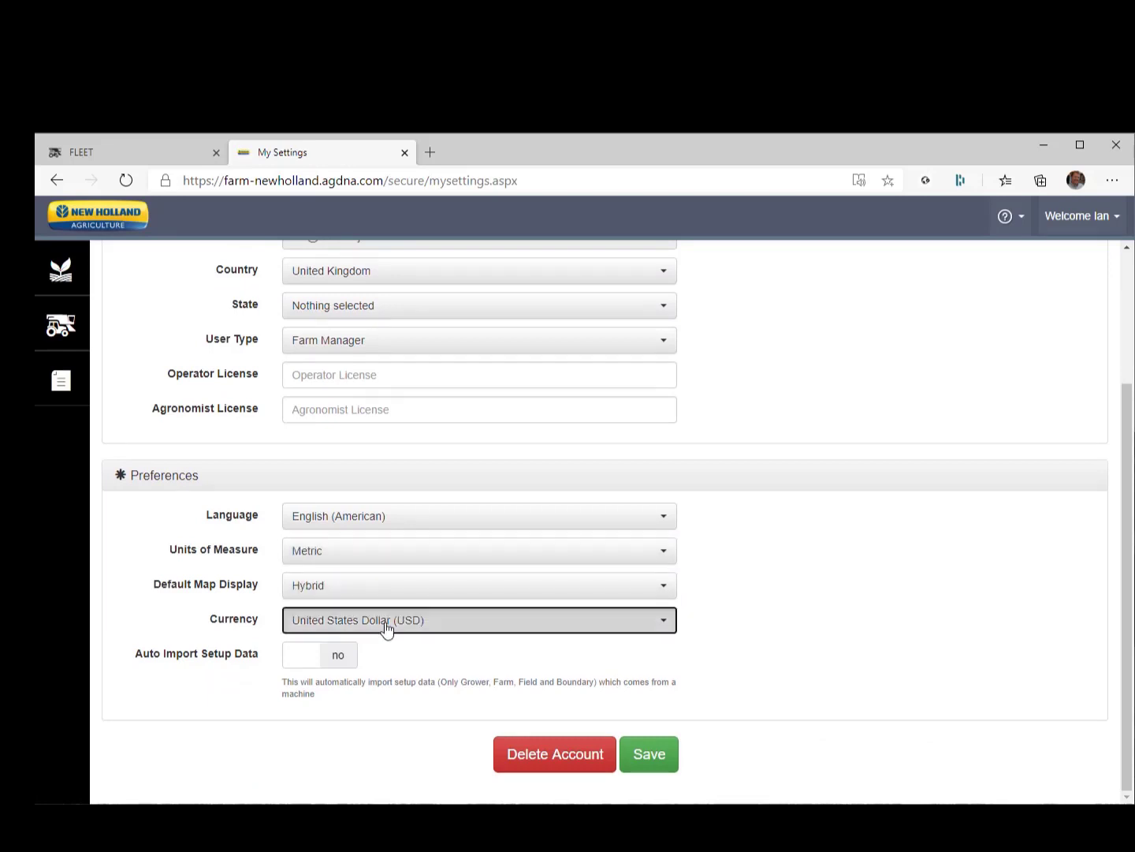
# Set the currency to Australian Dollar (AUD) and save the account settings.
pyautogui.click(387, 627)
pyautogui.write('aus')
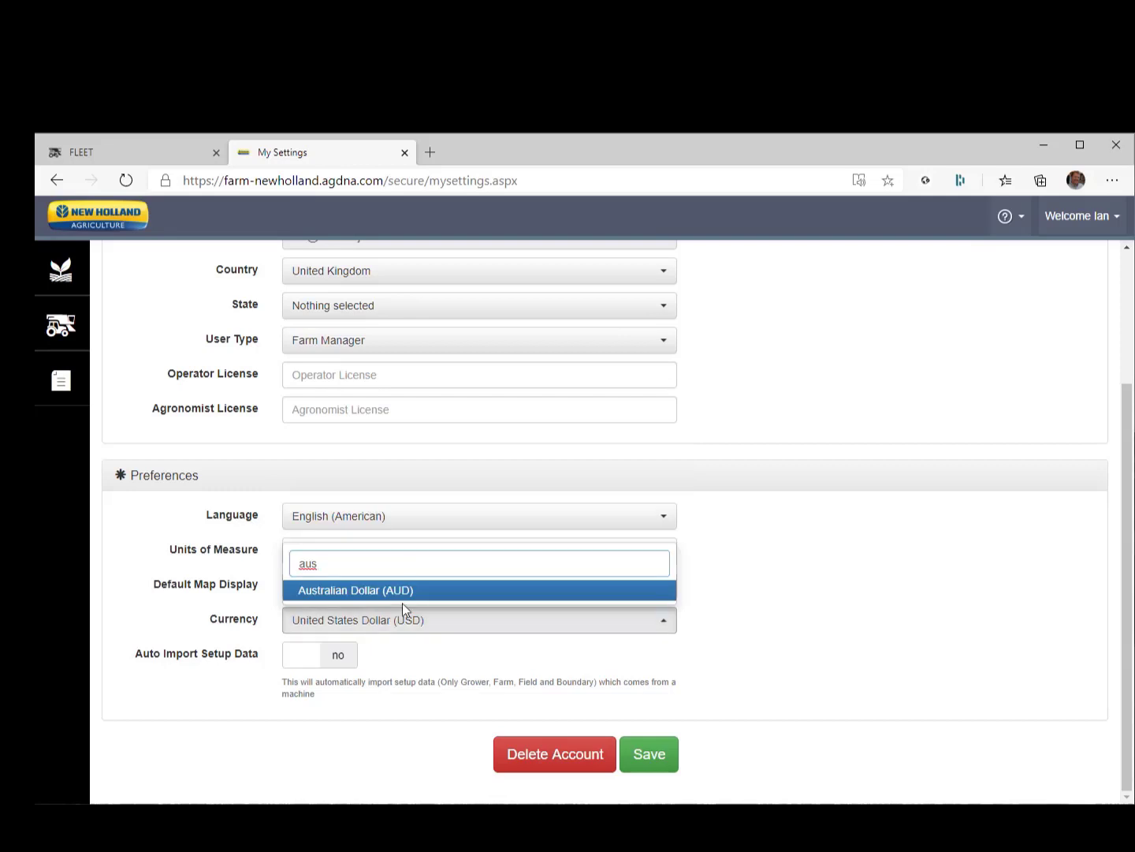
pyautogui.click(401, 597)
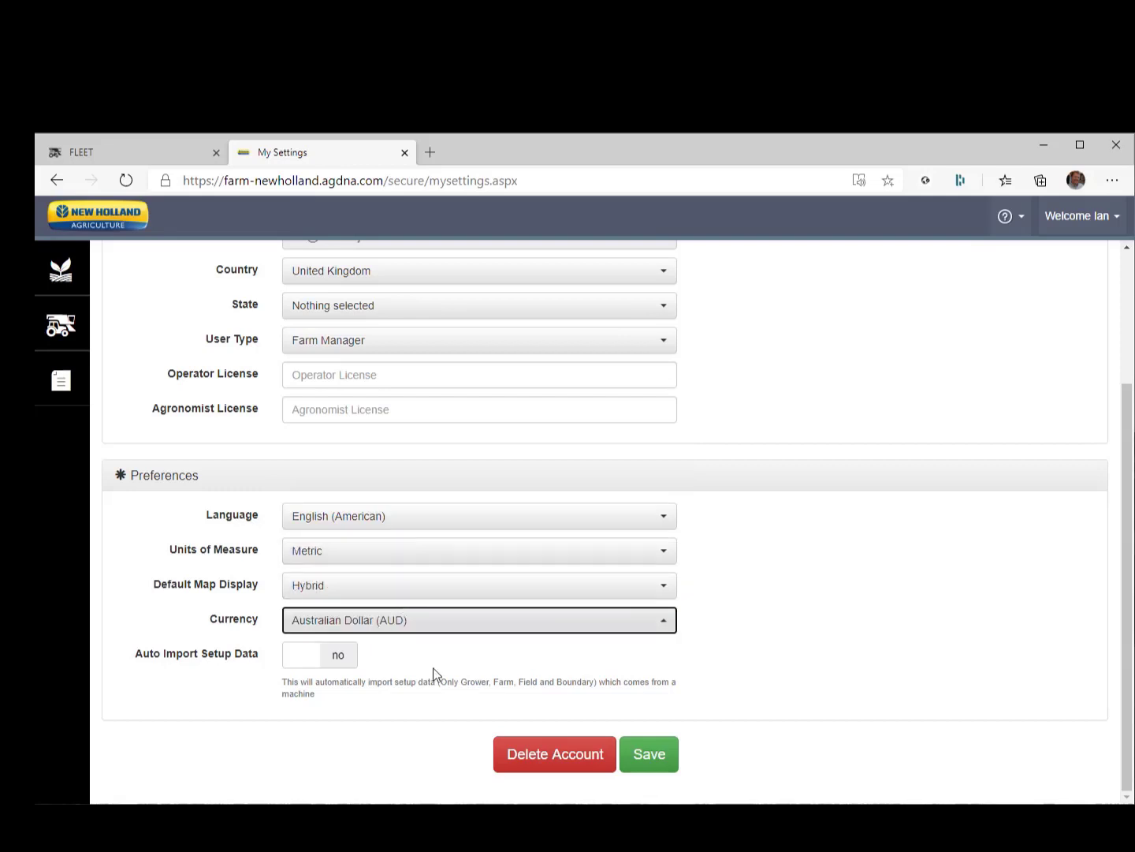
pyautogui.click(654, 753)
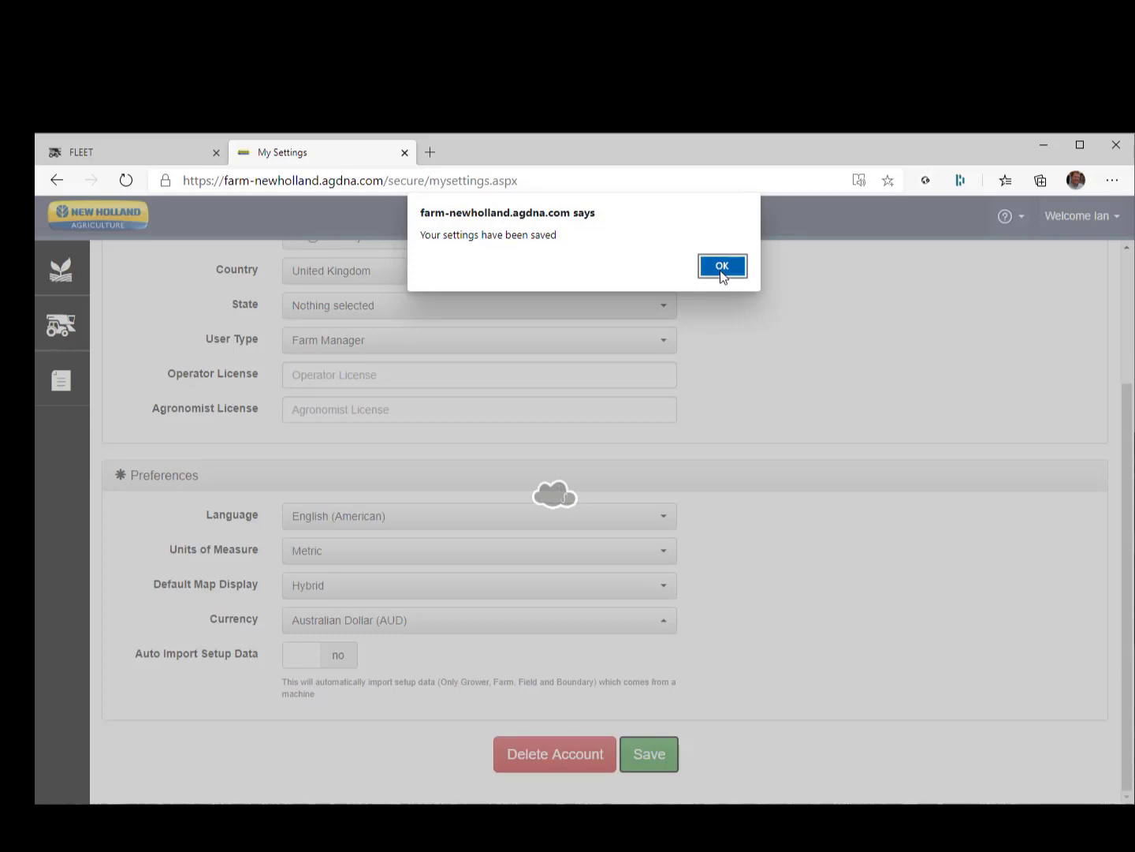
pyautogui.click(722, 268)
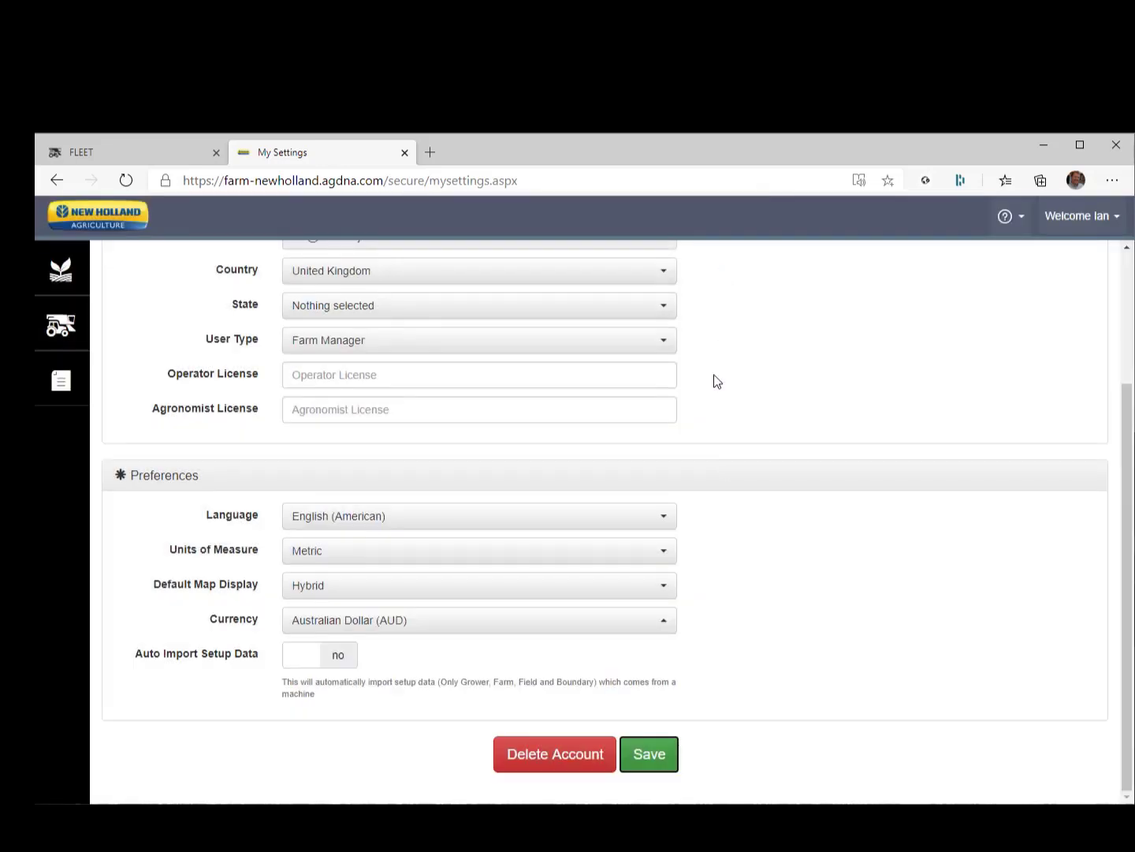
pyautogui.click(653, 759)
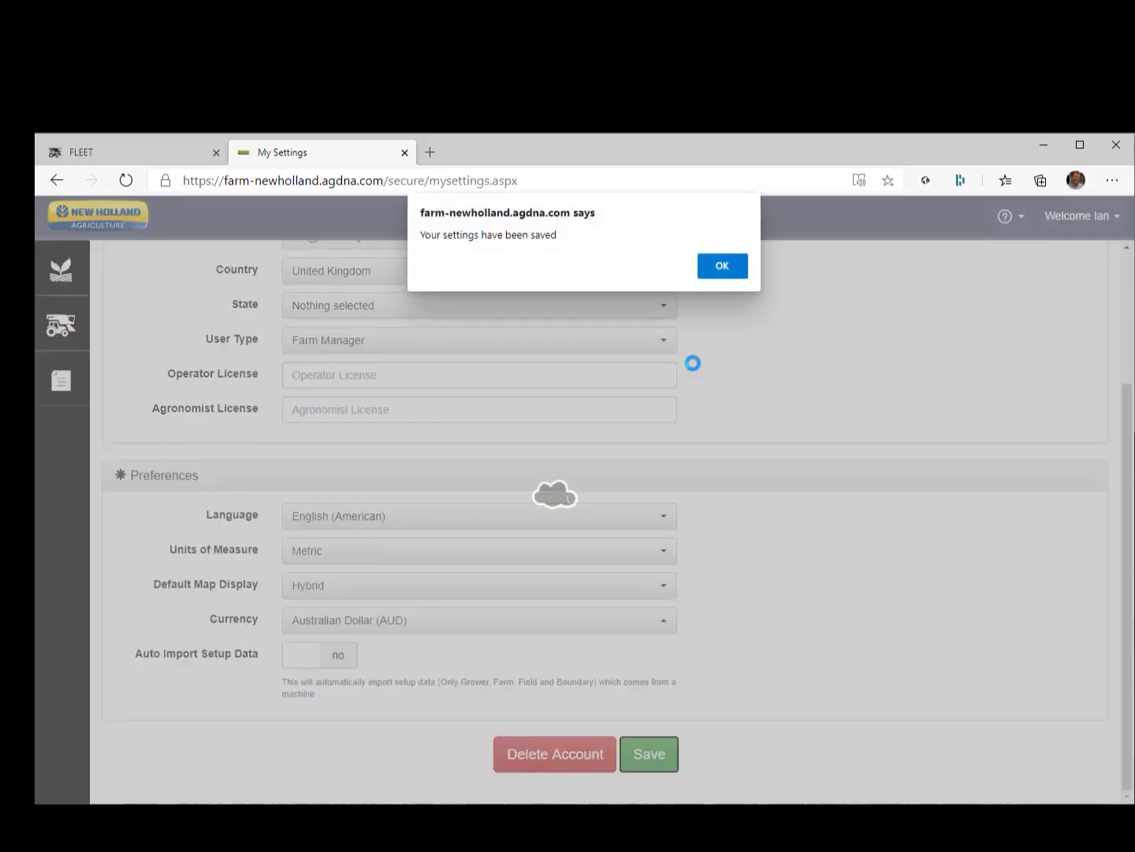
pyautogui.click(737, 276)
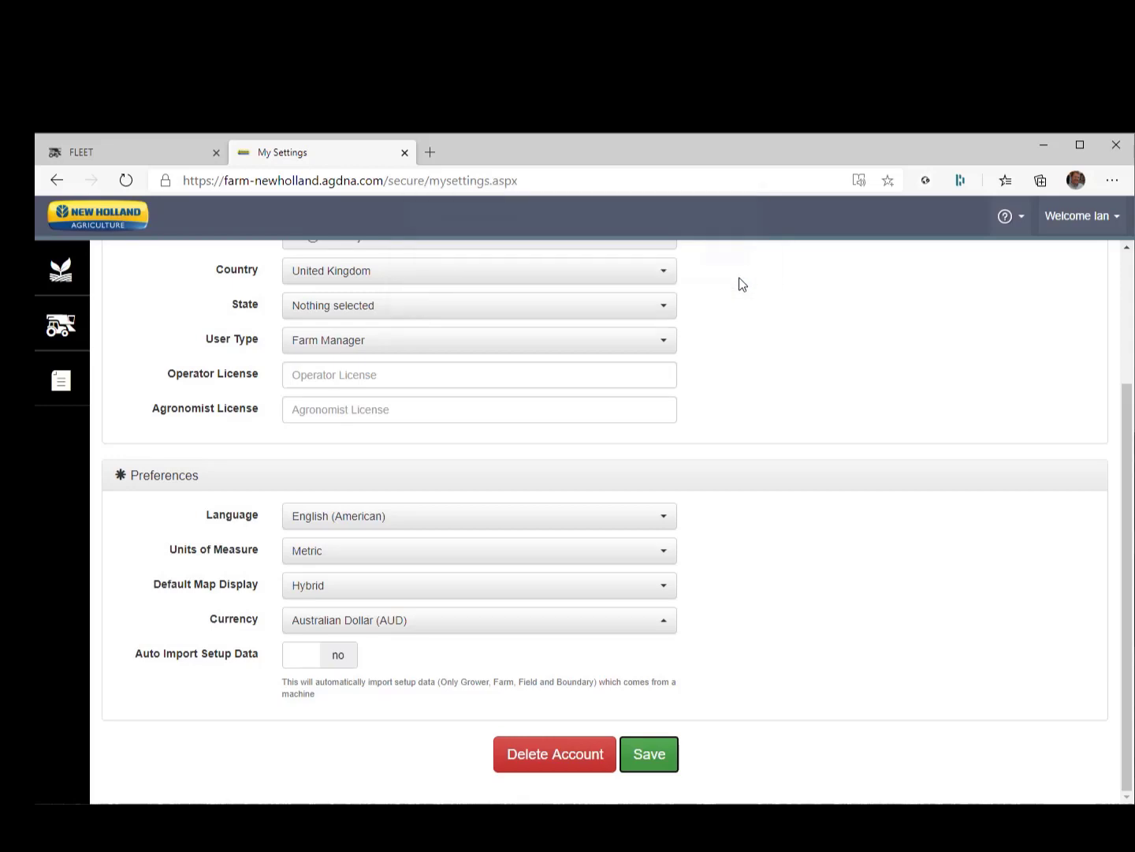
# Return to My Farm, select field bad04, show its 2019-12-07 wheat Yield Dry Mass layer, and close Field View.
pyautogui.click(70, 278)
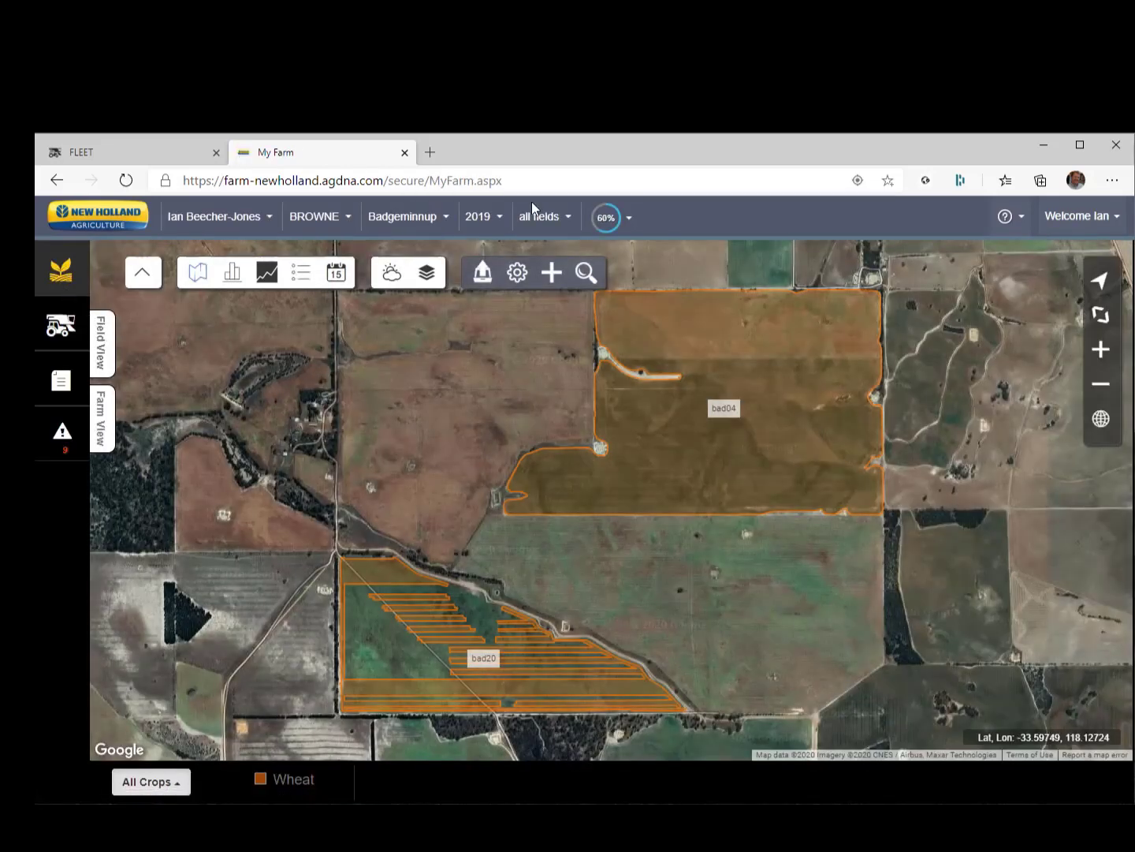
pyautogui.click(545, 218)
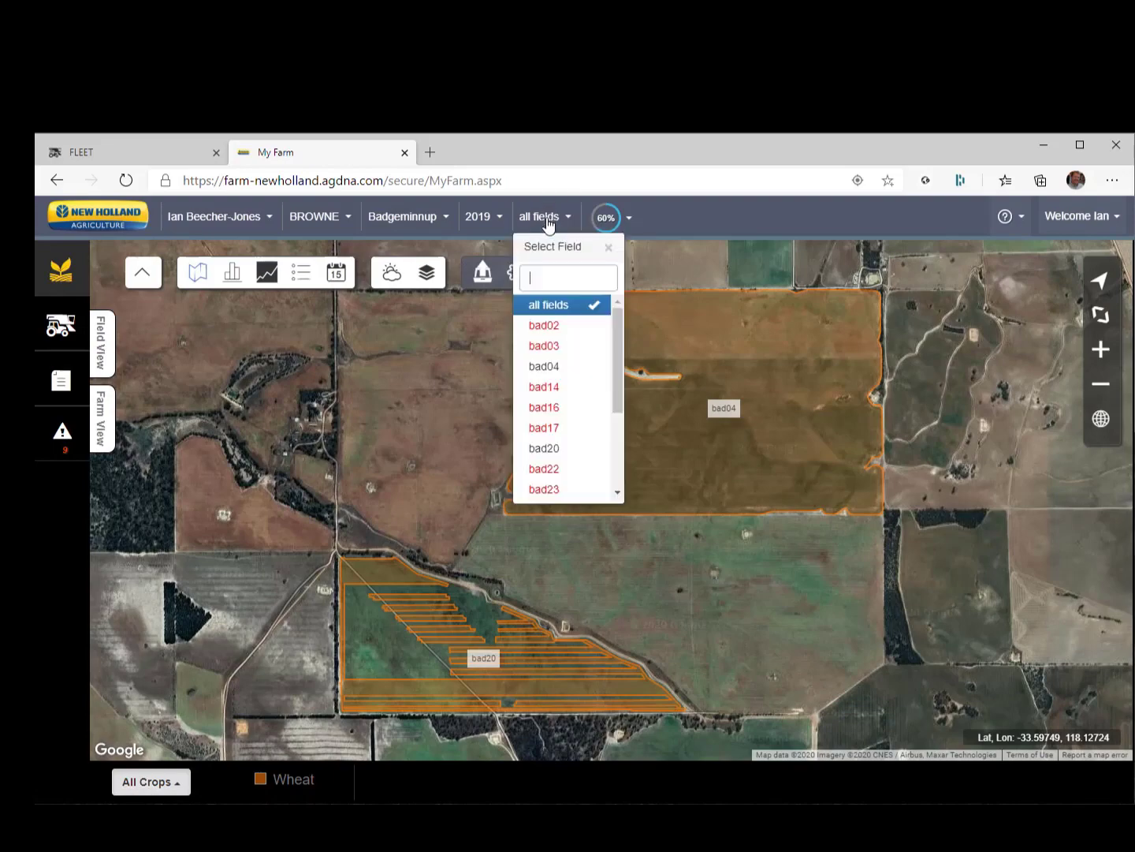
pyautogui.click(557, 368)
pyautogui.click(103, 345)
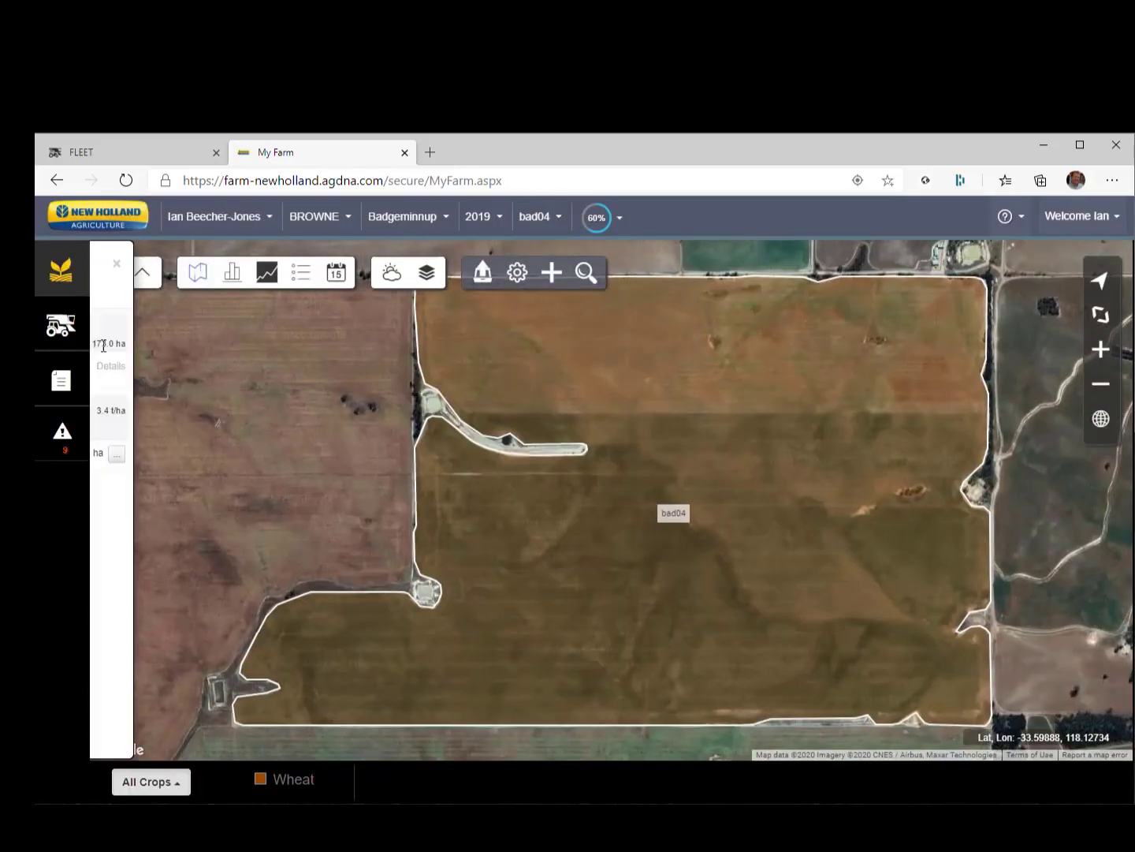
pyautogui.click(110, 390)
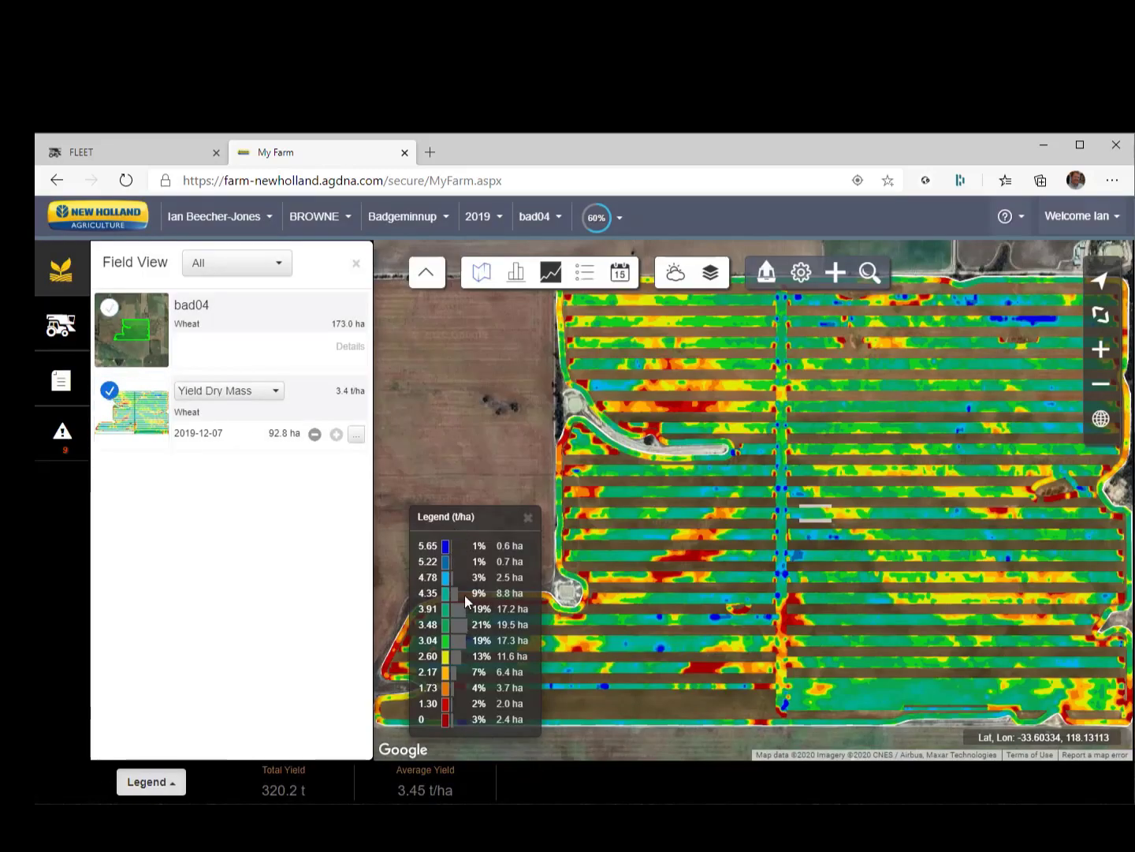
pyautogui.click(356, 263)
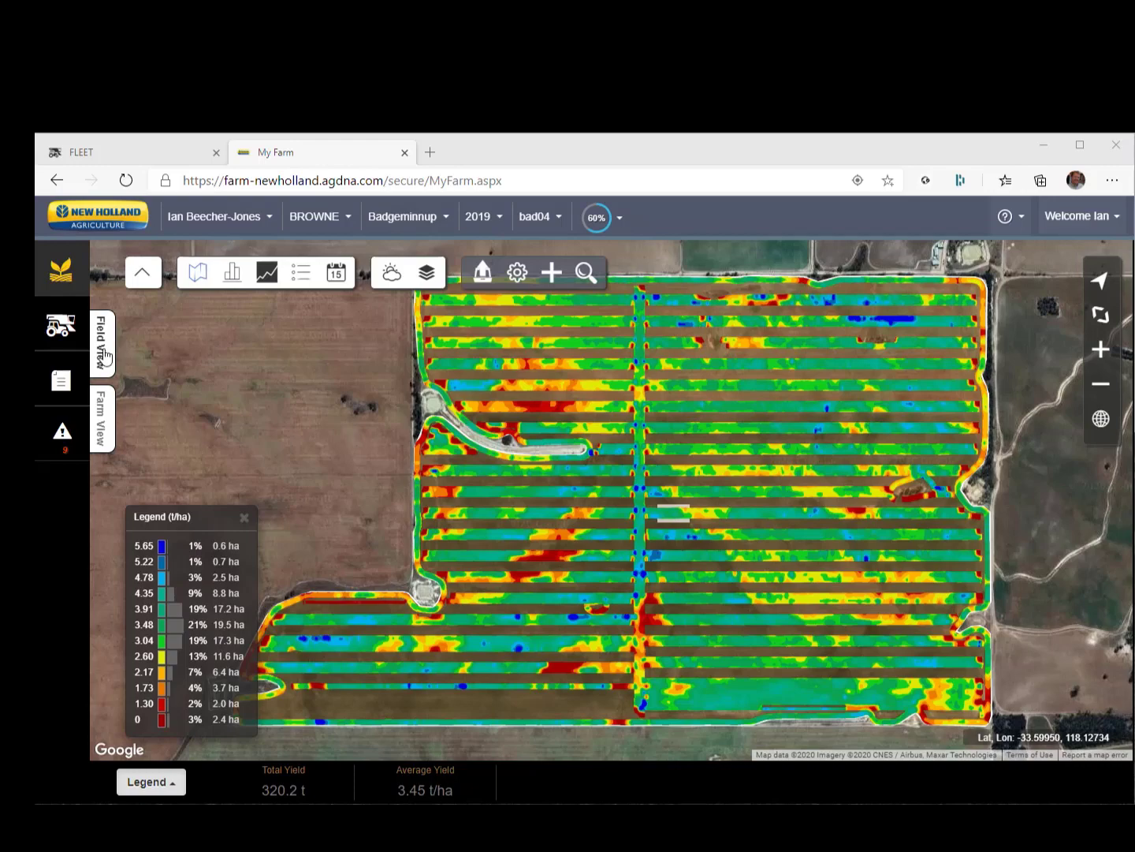
# Open the Fields list in the enterprise setup and review the boundary areas of the Badgeminnup fields.
pyautogui.click(515, 274)
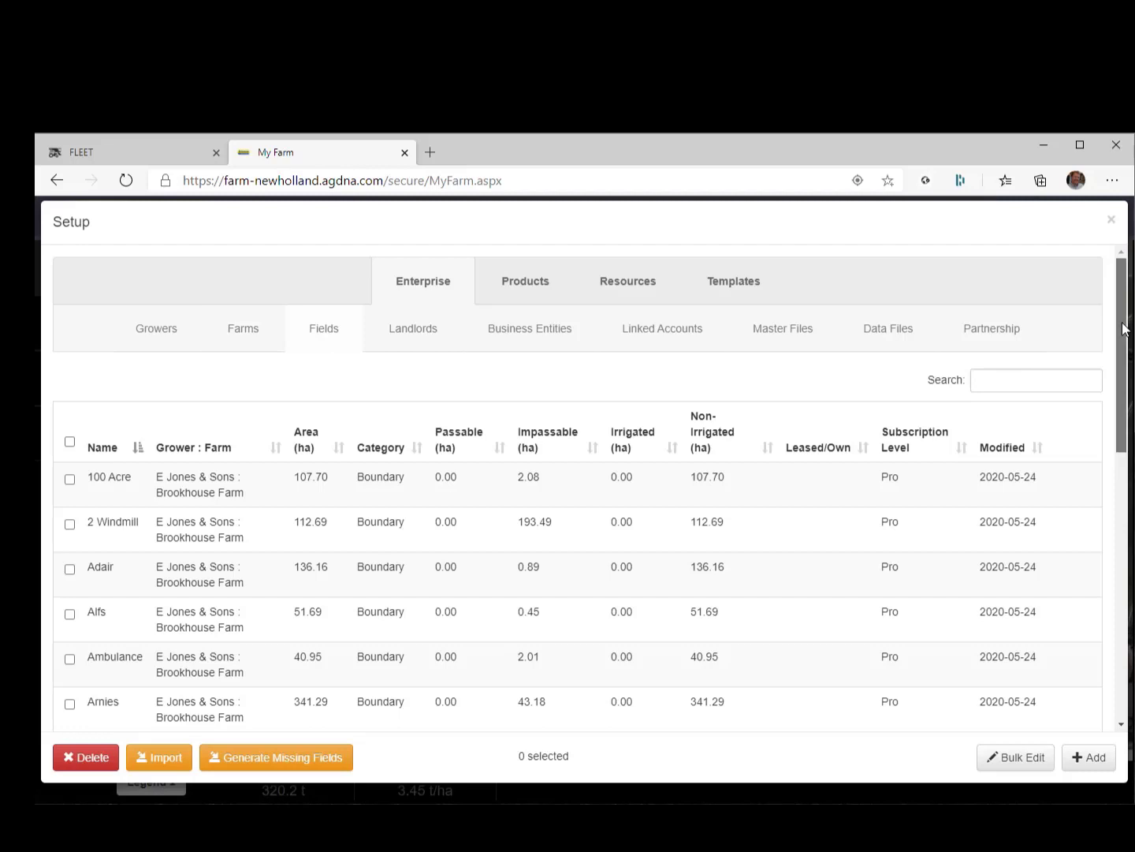
pyautogui.moveTo(1125, 329); pyautogui.dragTo(1130, 508)
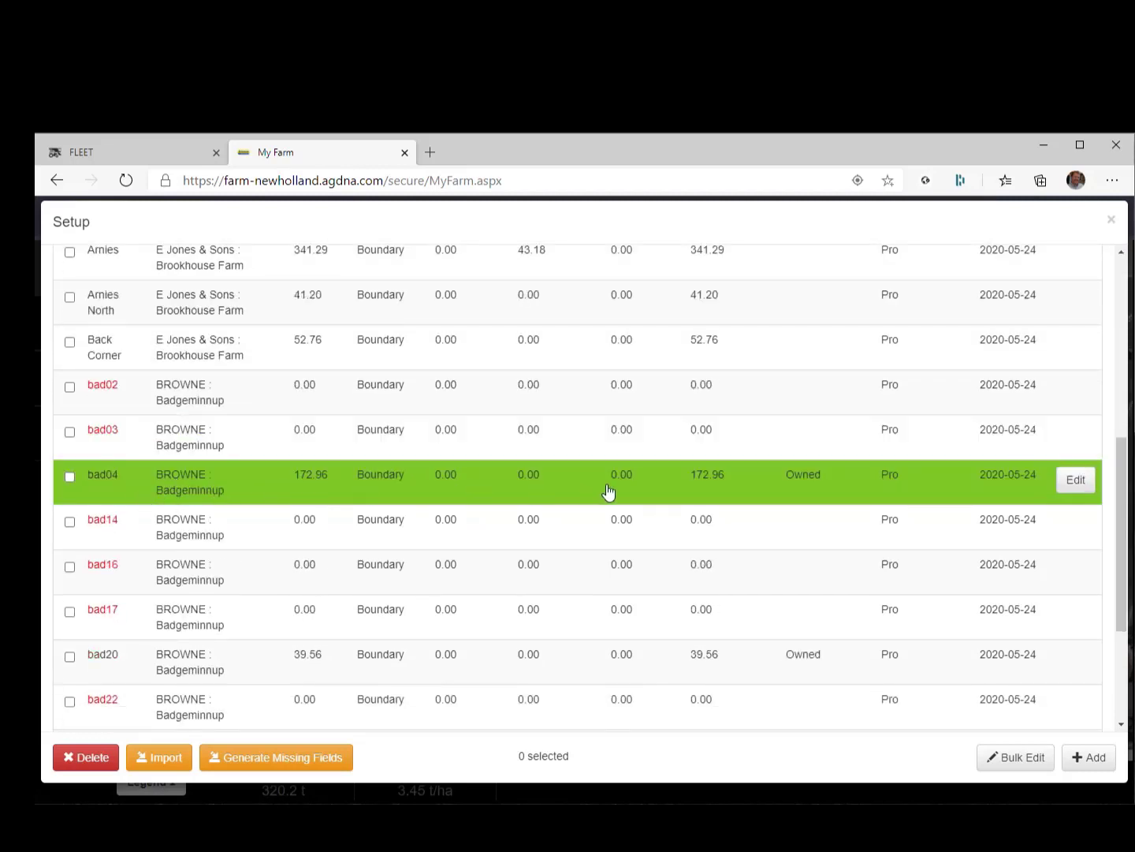
pyautogui.moveTo(1125, 462); pyautogui.dragTo(1131, 262)
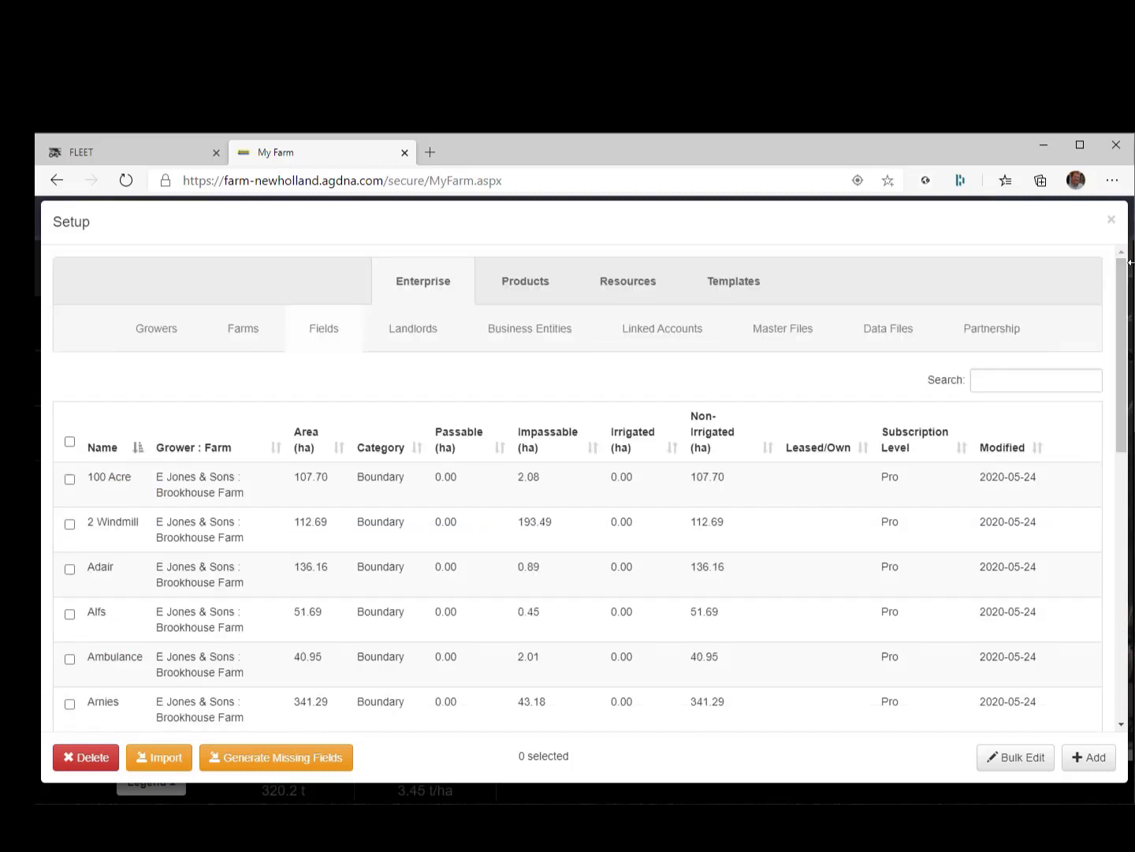